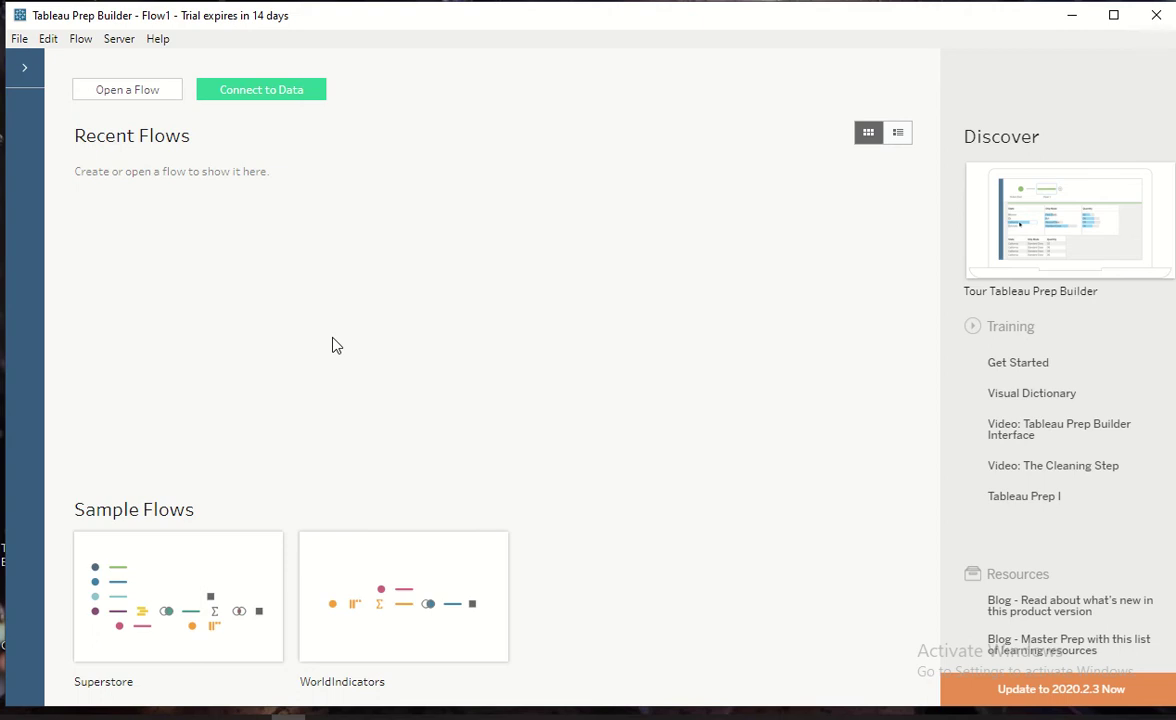
# - Connect to the Sample - Superstore Excel workbook in My Tableau Repository > Datasources > 2019.2 > en_US-US
pyautogui.click(268, 92)
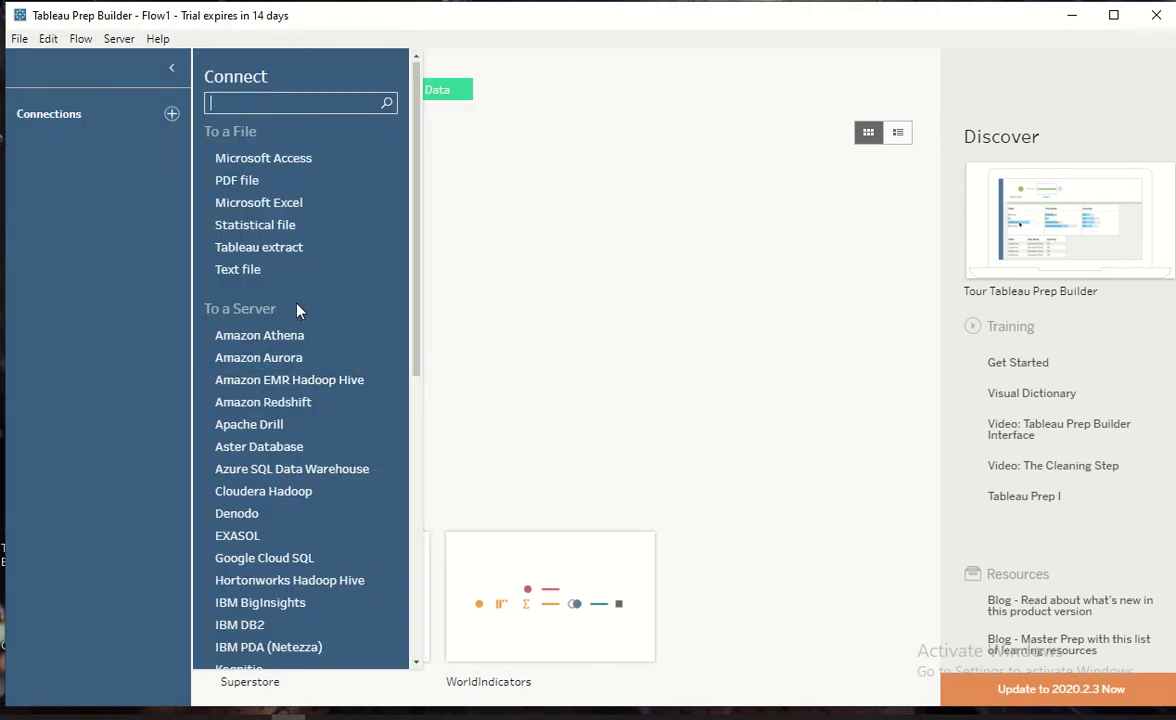
pyautogui.click(301, 203)
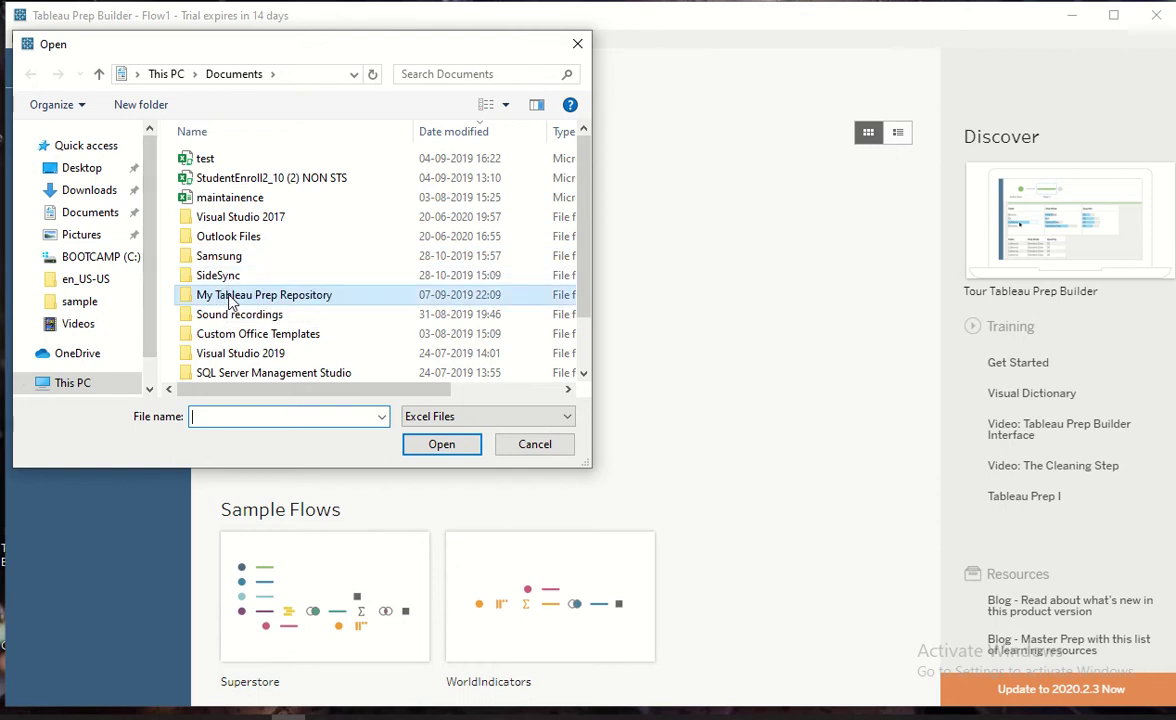
pyautogui.scroll(-1, 390, 322)
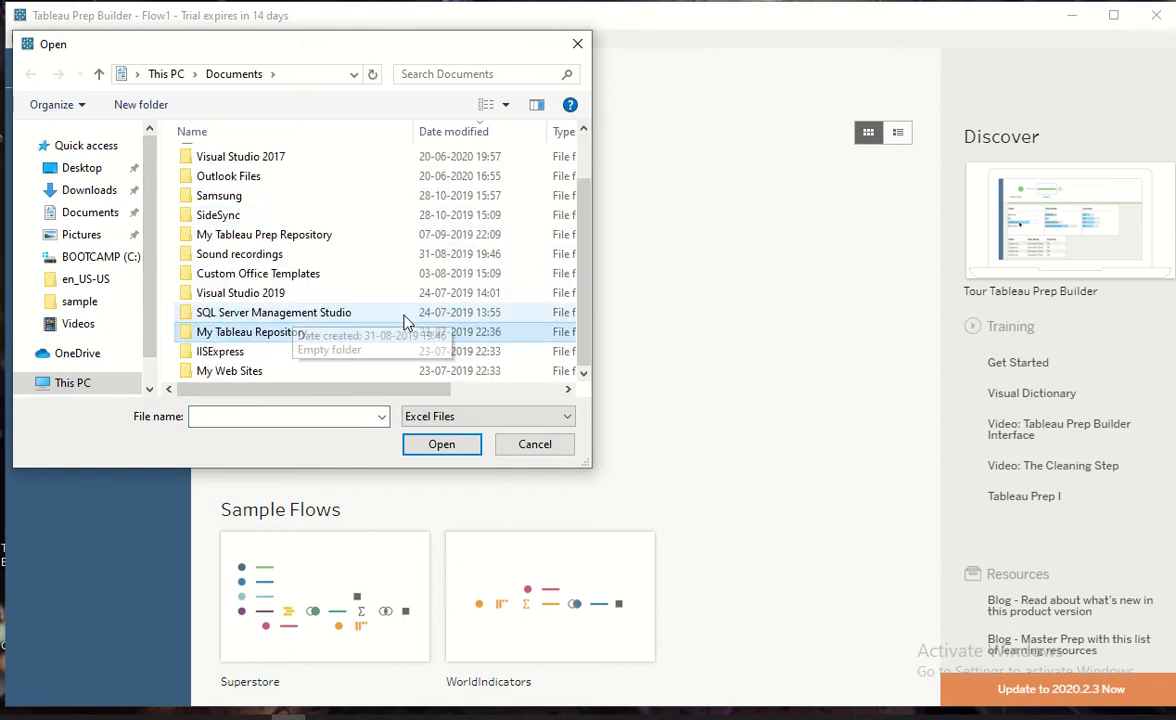
pyautogui.doubleClick(407, 322)
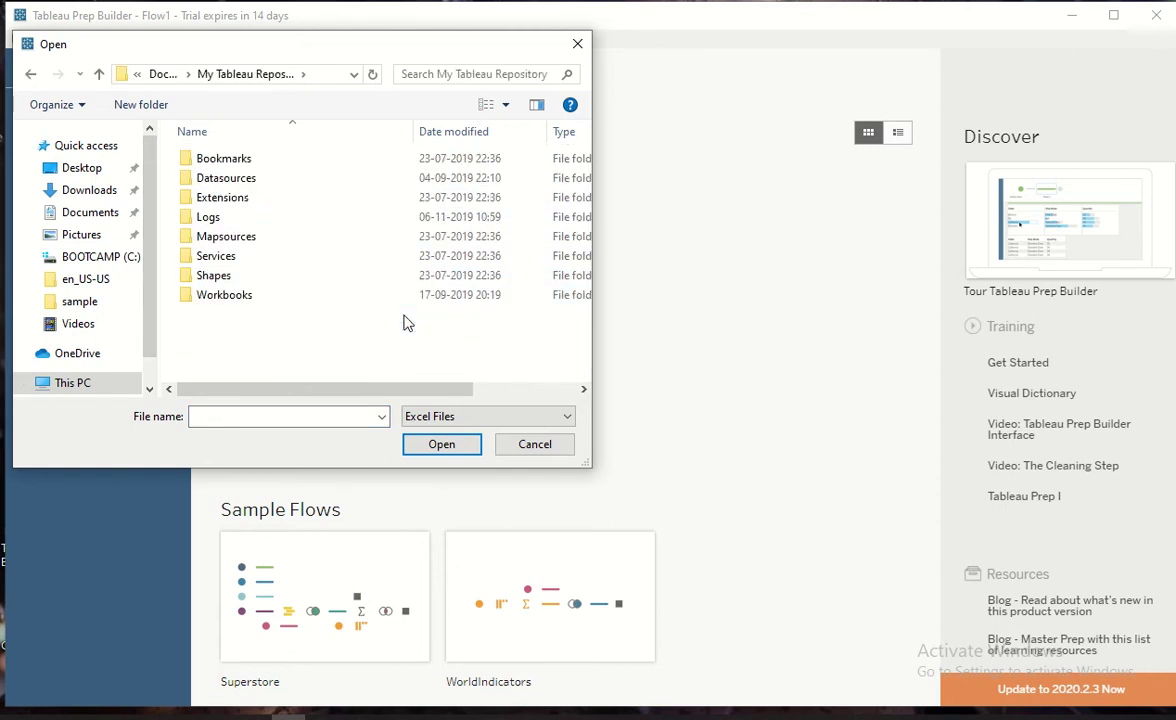
pyautogui.doubleClick(253, 182)
pyautogui.doubleClick(255, 162)
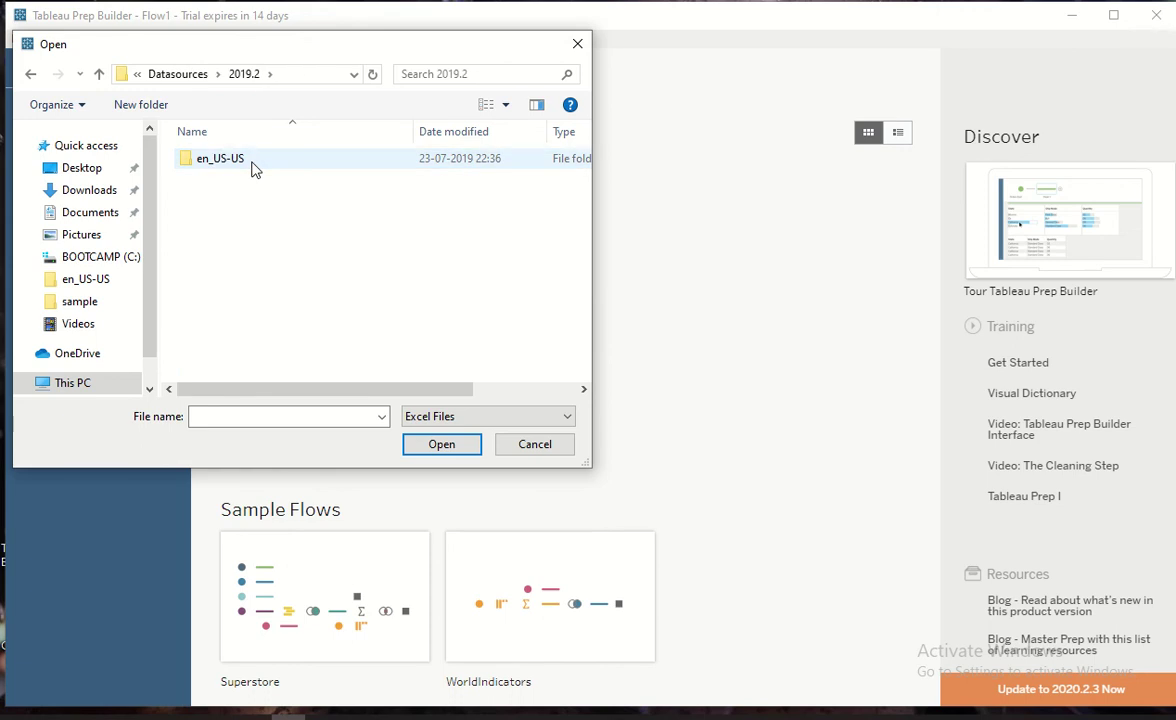
pyautogui.doubleClick(255, 168)
pyautogui.doubleClick(253, 165)
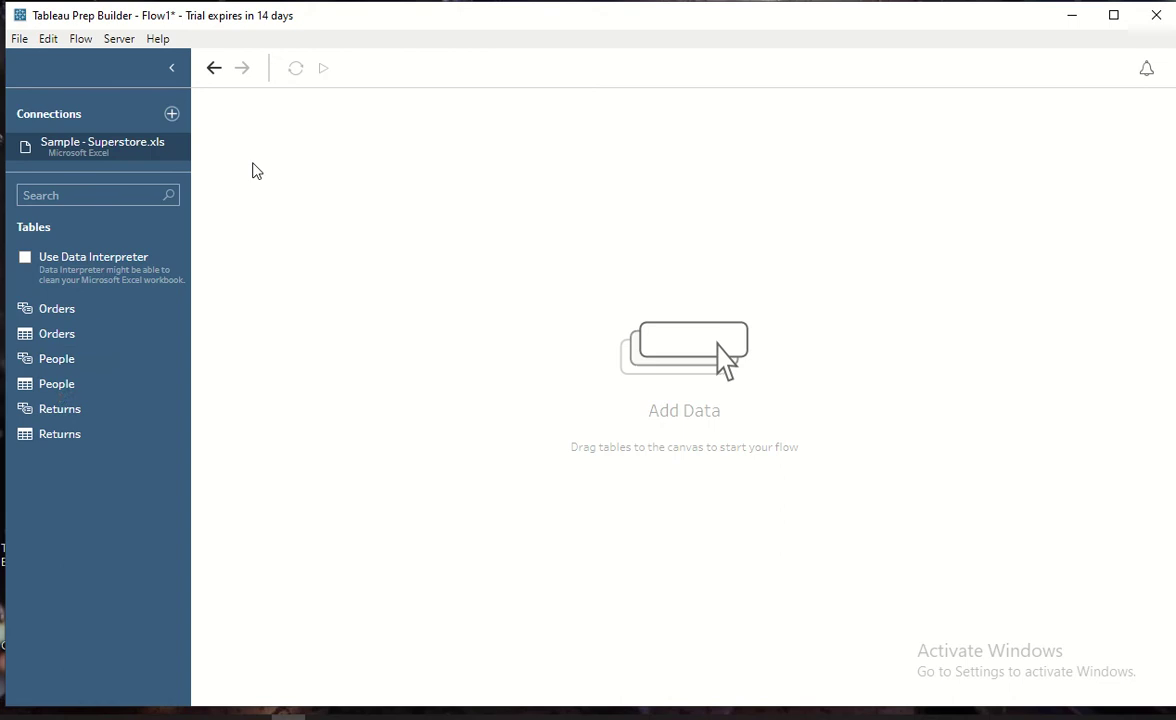
# - Place Orders on the canvas and add a join step that brings in Returns
pyautogui.moveTo(66, 332); pyautogui.dragTo(322, 219)
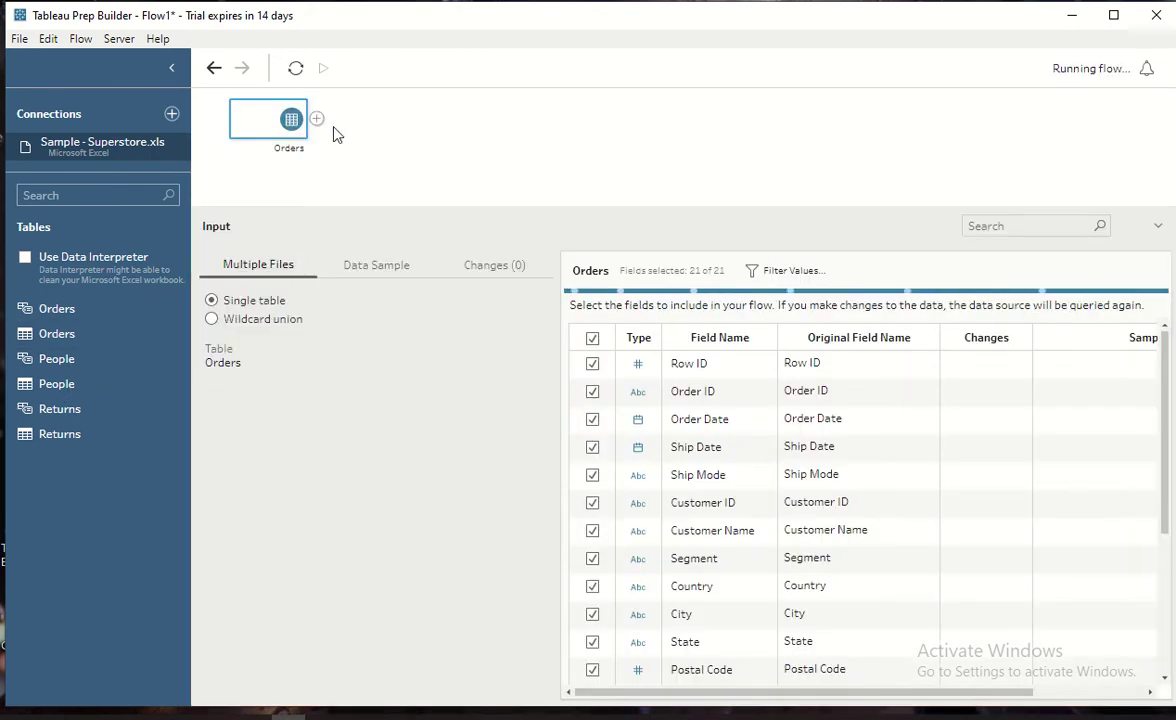
pyautogui.click(317, 119)
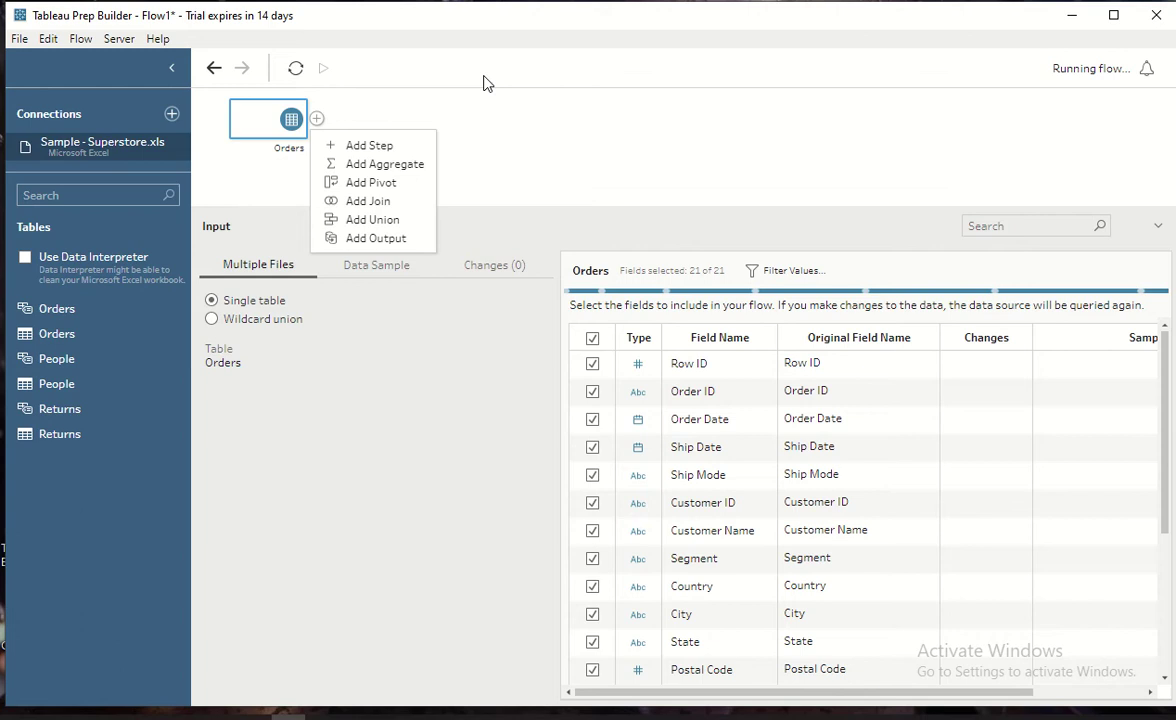
pyautogui.click(363, 202)
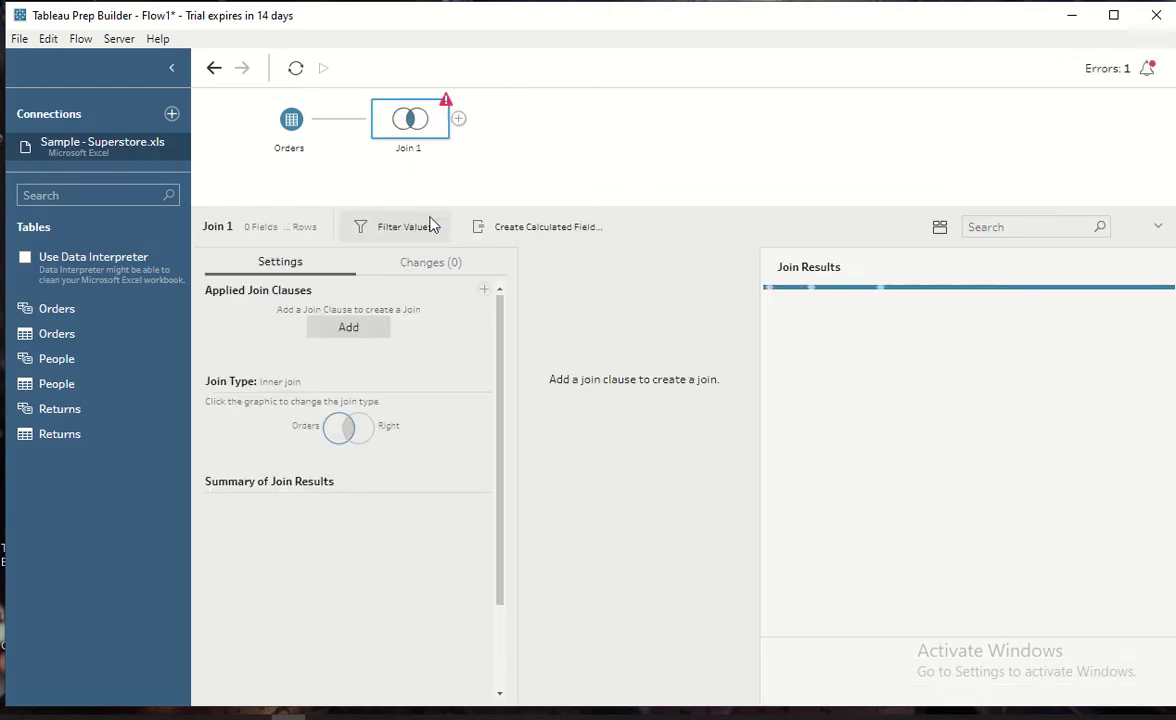
pyautogui.moveTo(52, 433); pyautogui.dragTo(414, 118)
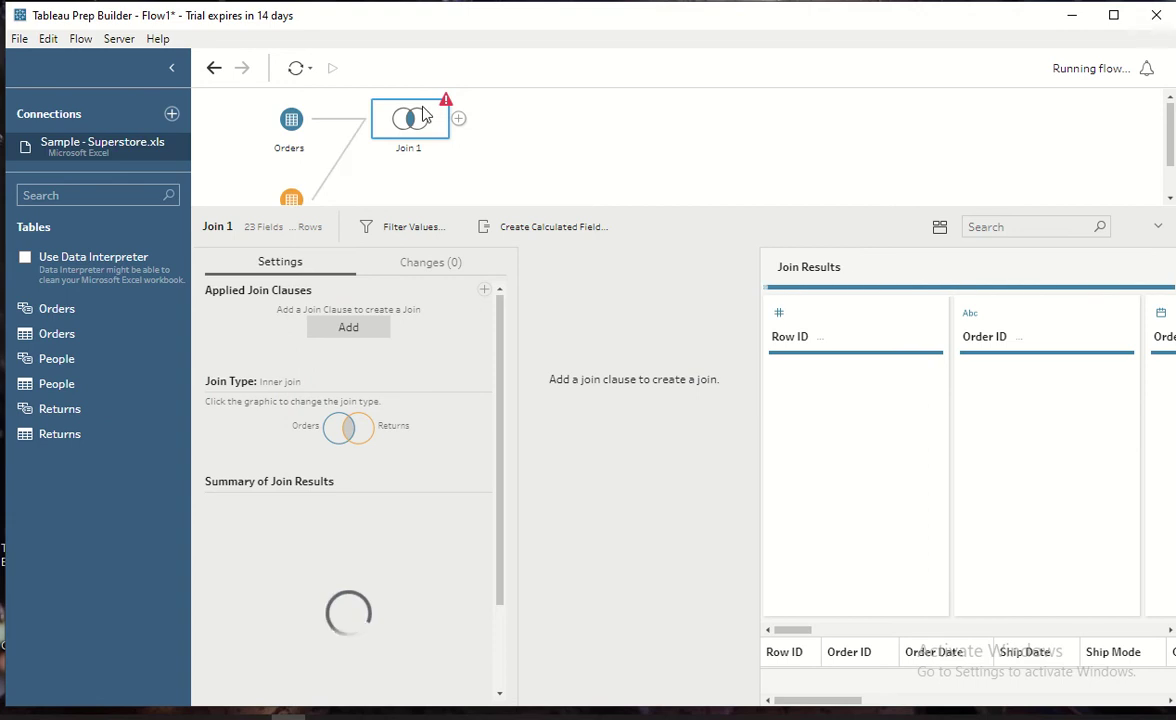
# - Set the join clause to Order ID = Order ID, giving an inner join of 3,226 rows
pyautogui.click(346, 328)
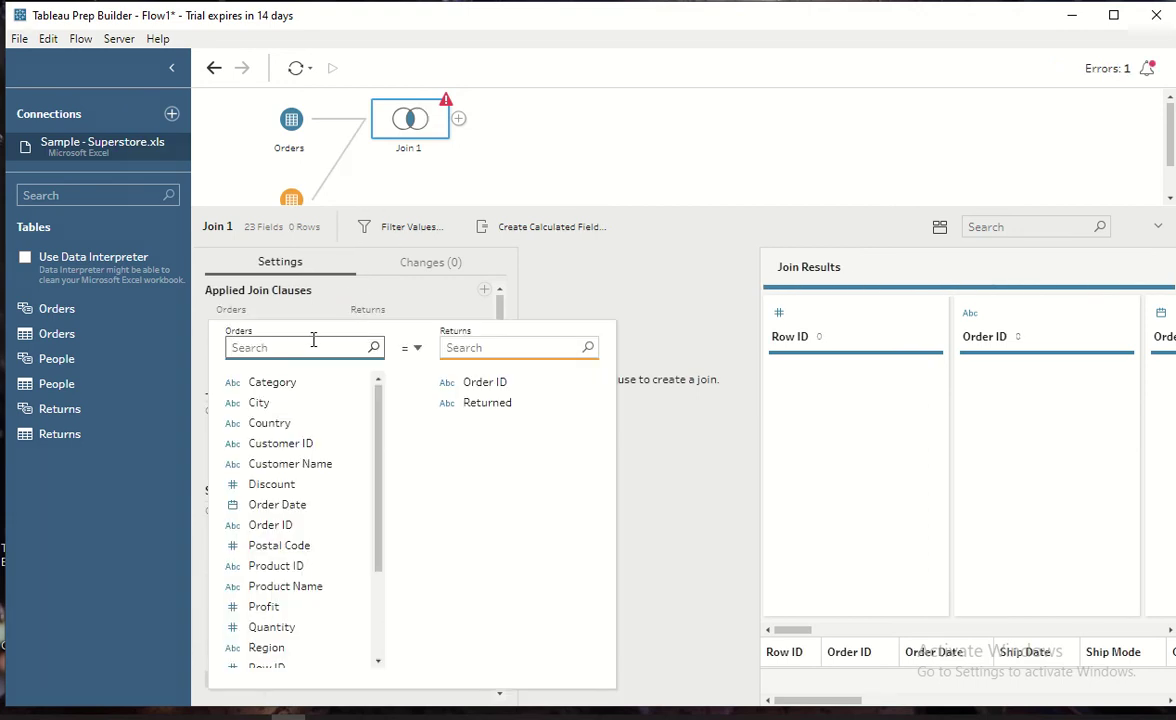
pyautogui.write('orde')
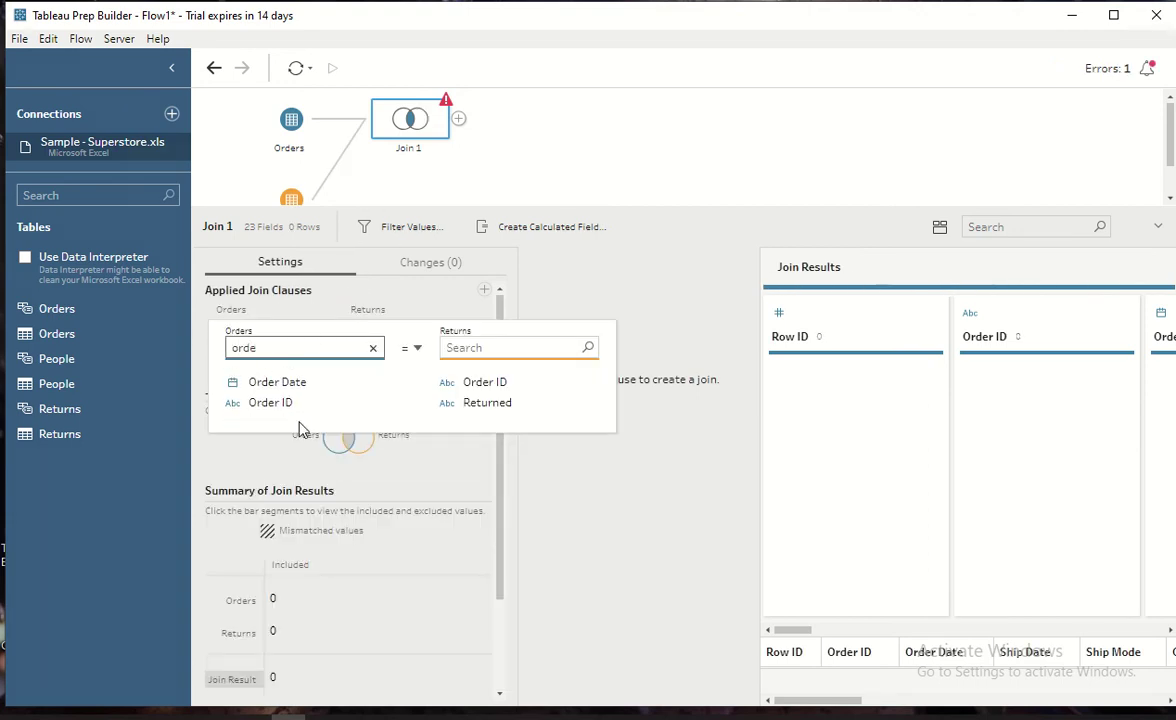
pyautogui.click(280, 400)
pyautogui.click(280, 403)
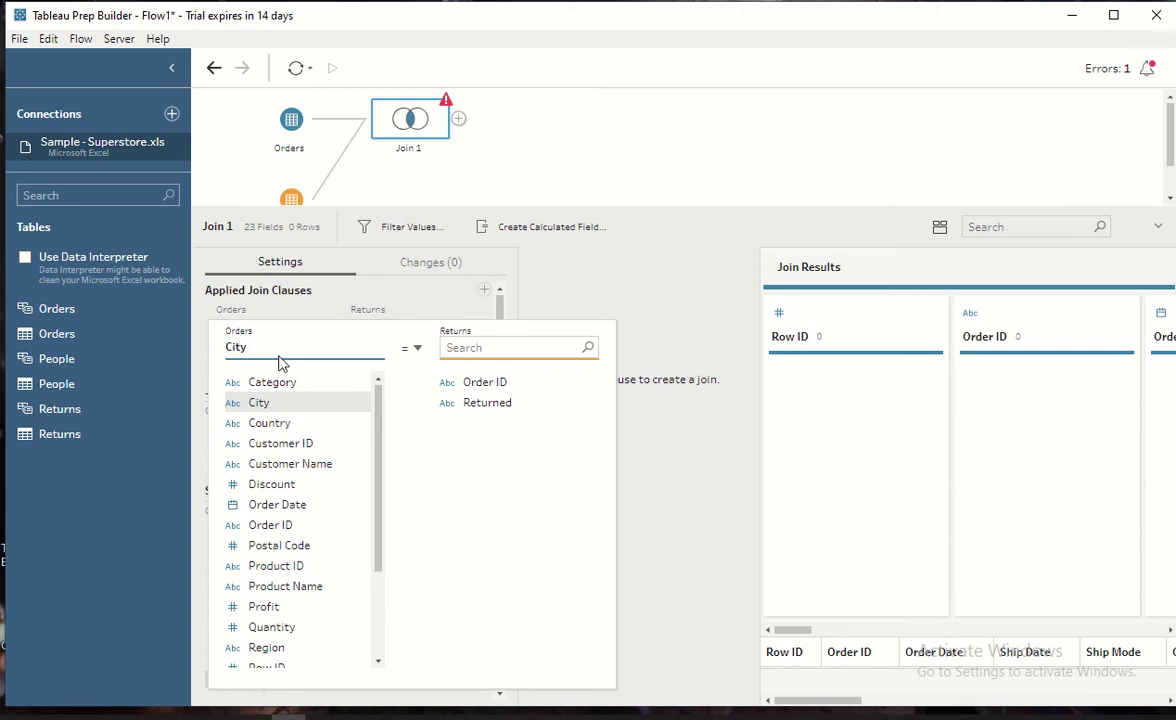
pyautogui.click(280, 357)
pyautogui.write('ord')
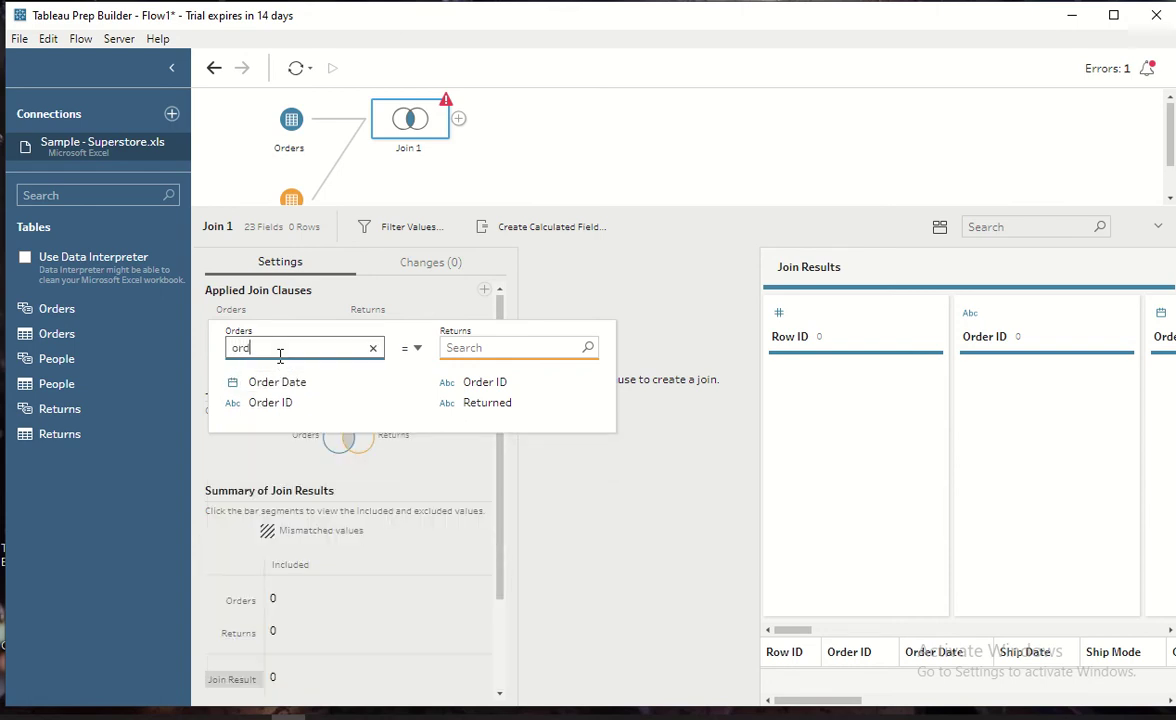
pyautogui.click(270, 402)
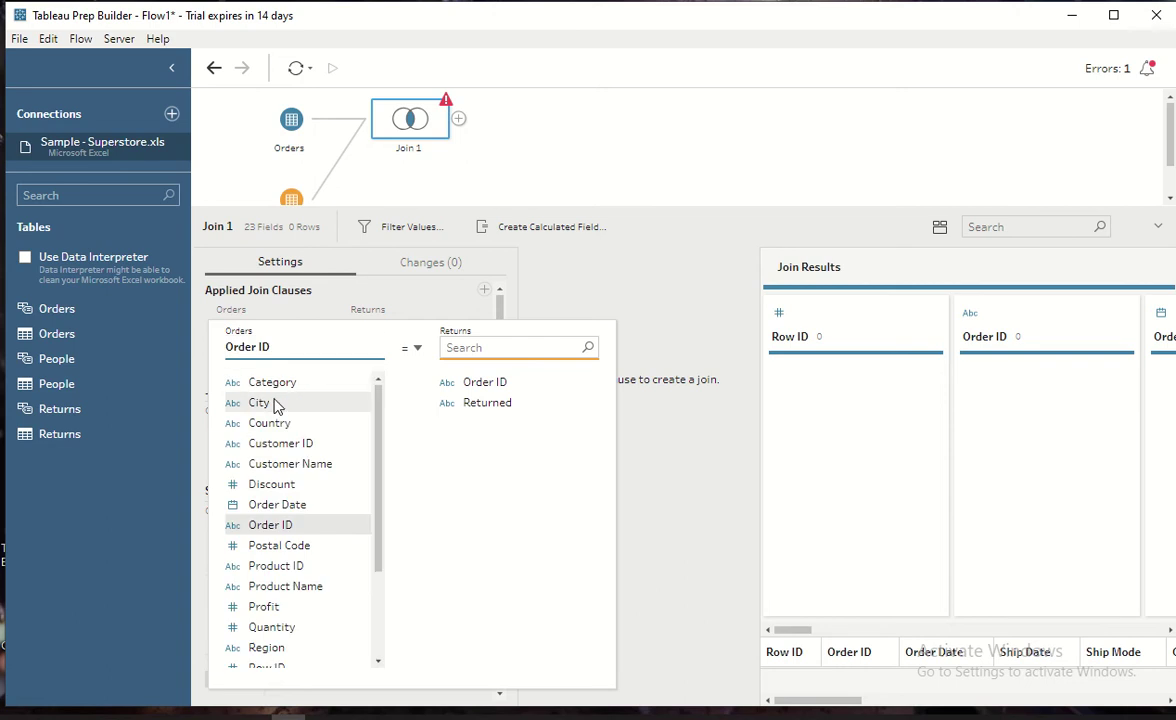
pyautogui.click(485, 383)
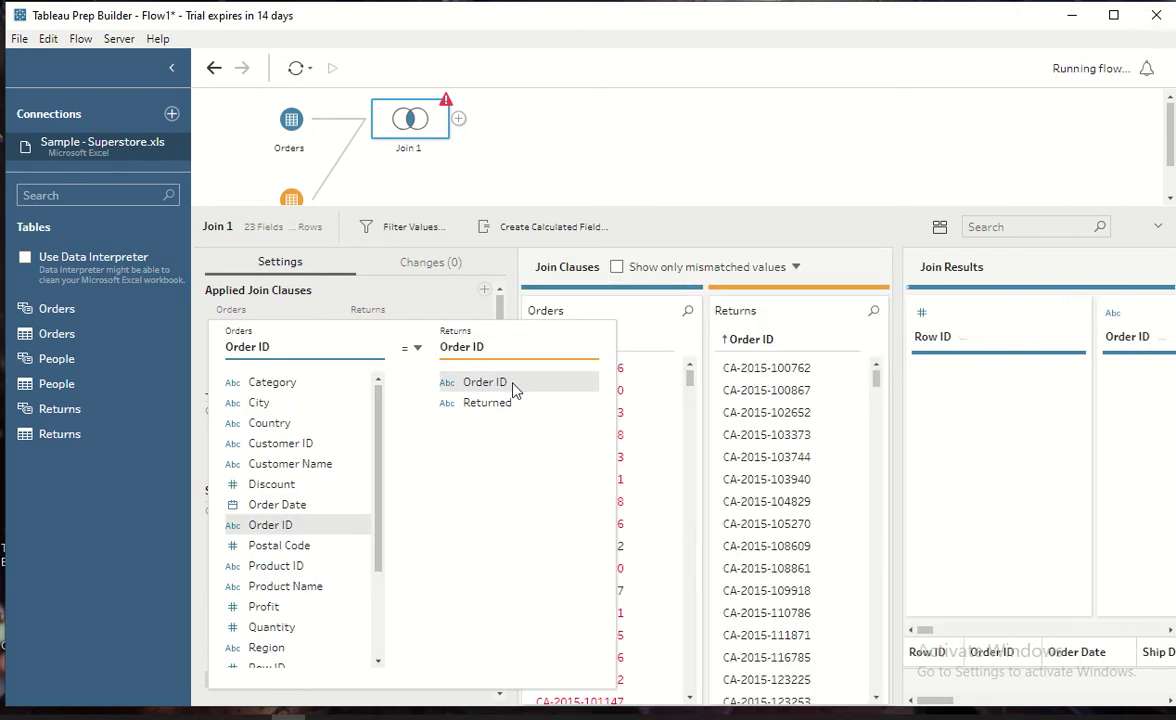
pyautogui.click(520, 152)
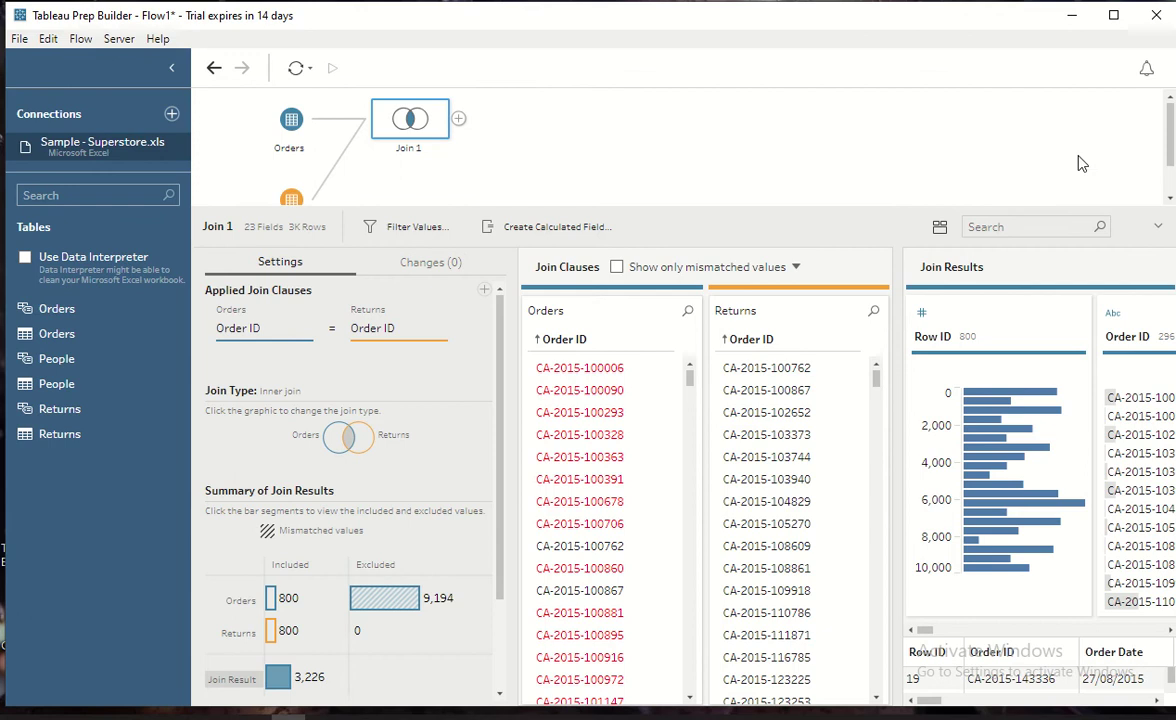
# - Add an aggregate after Join 1 grouped by Ship Mode, summing Sales and Profit
pyautogui.click(458, 119)
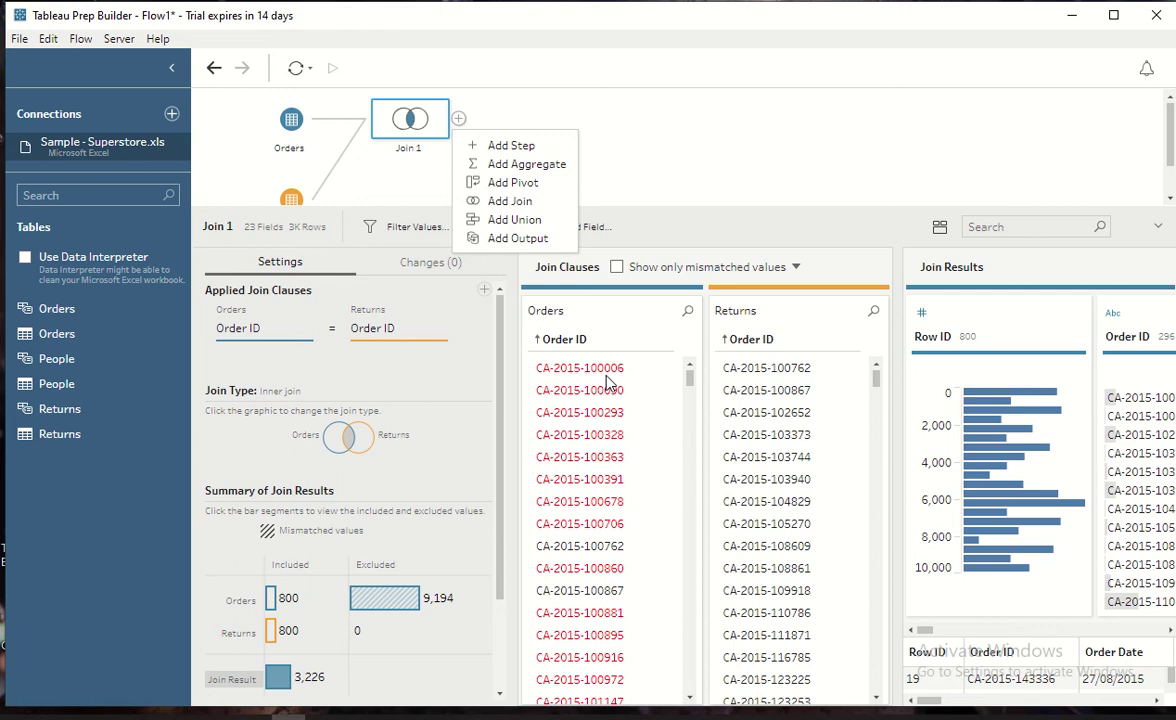
pyautogui.click(515, 164)
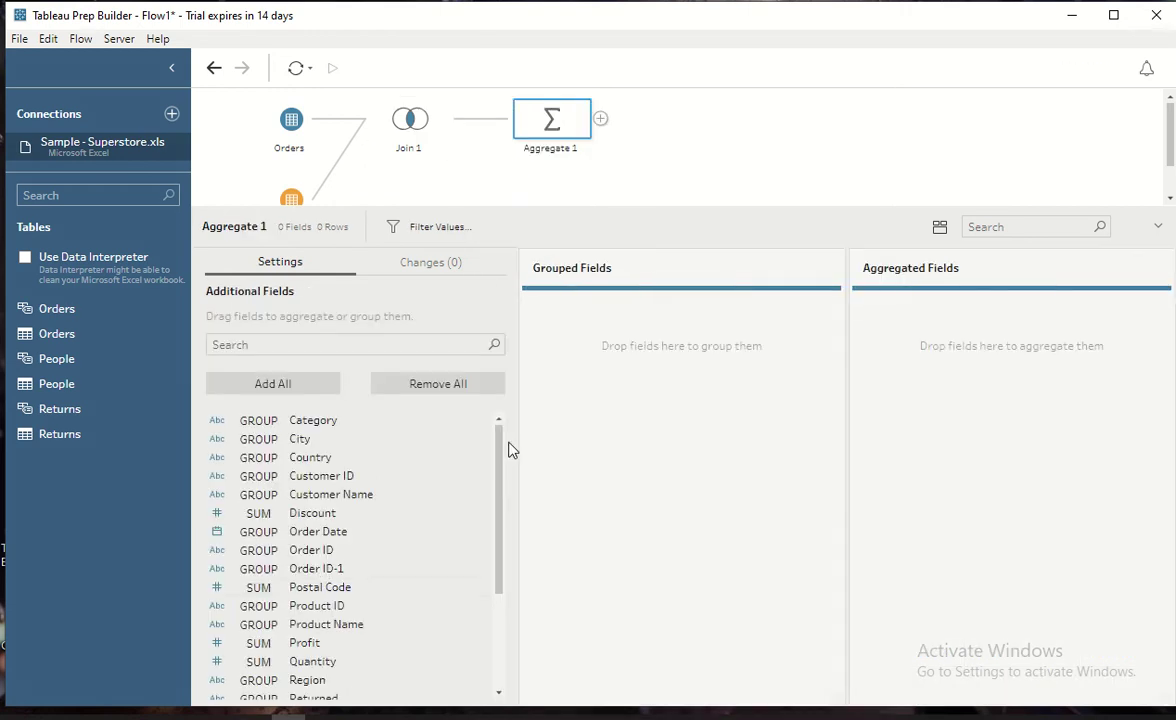
pyautogui.moveTo(501, 452); pyautogui.dragTo(505, 623)
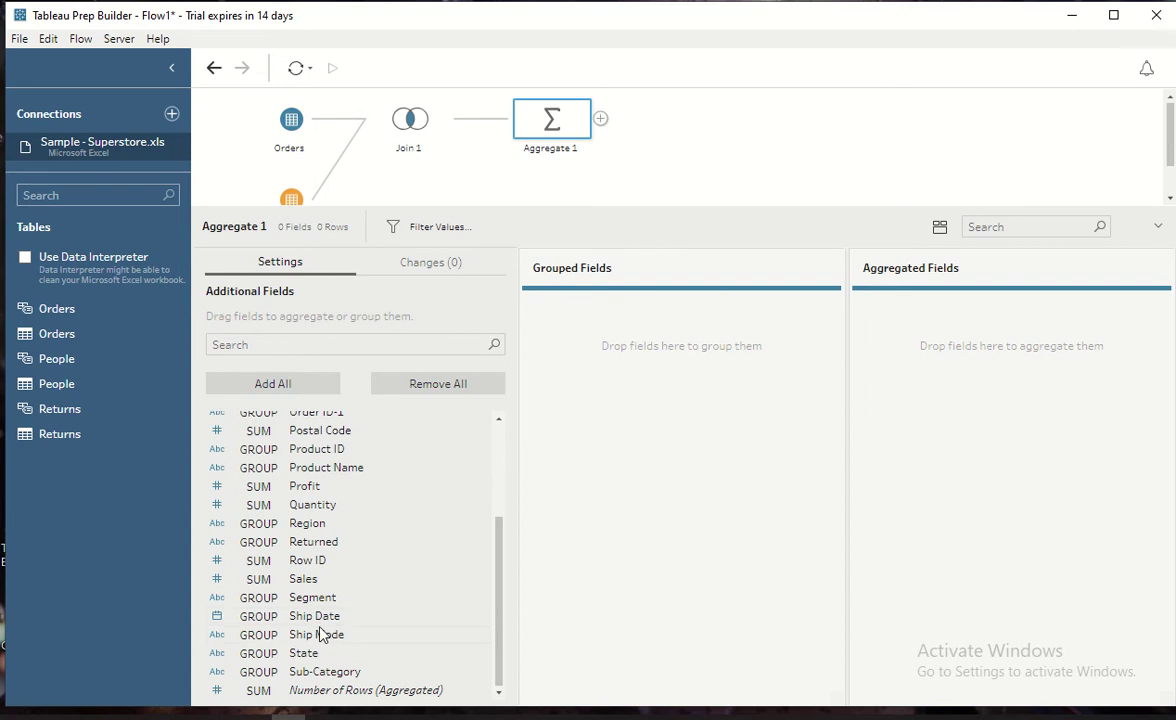
pyautogui.moveTo(320, 634); pyautogui.dragTo(684, 452)
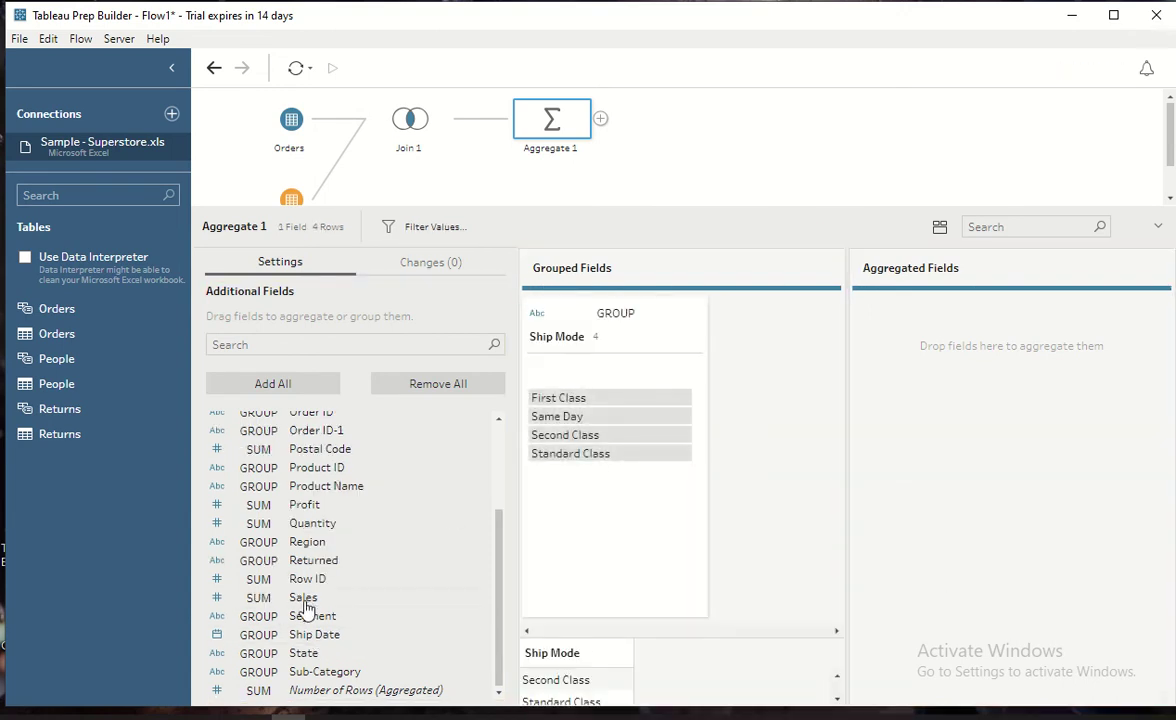
pyautogui.moveTo(305, 600); pyautogui.dragTo(987, 491)
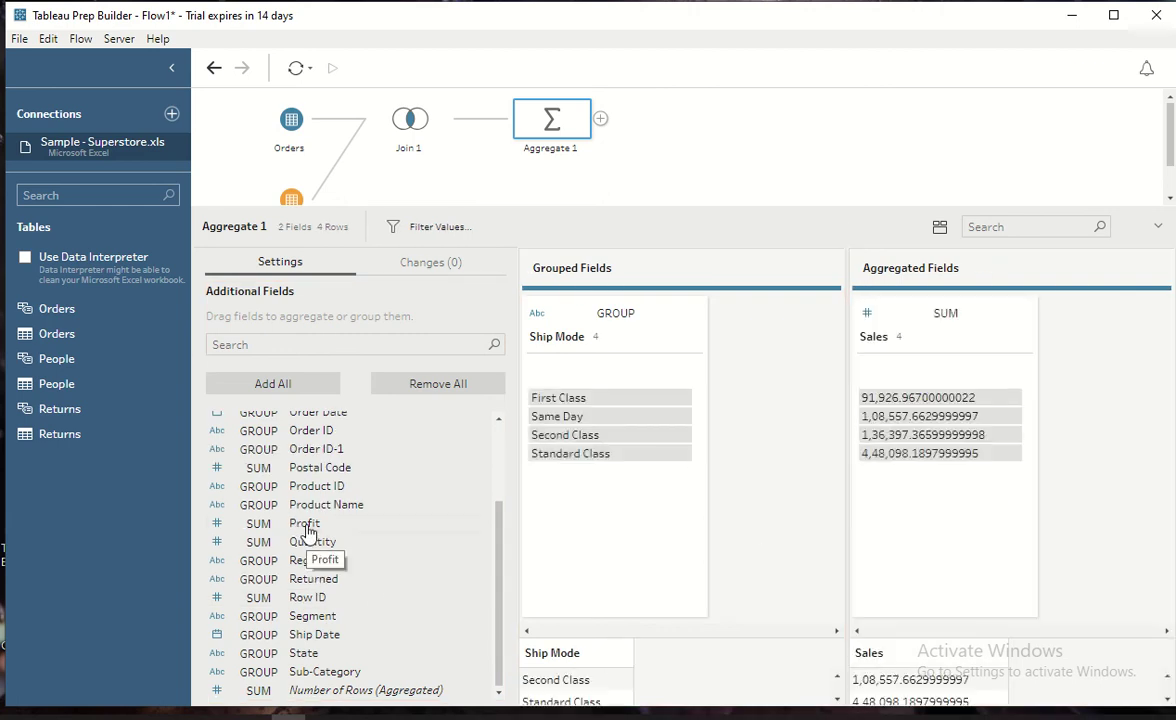
pyautogui.moveTo(307, 530); pyautogui.dragTo(1137, 447)
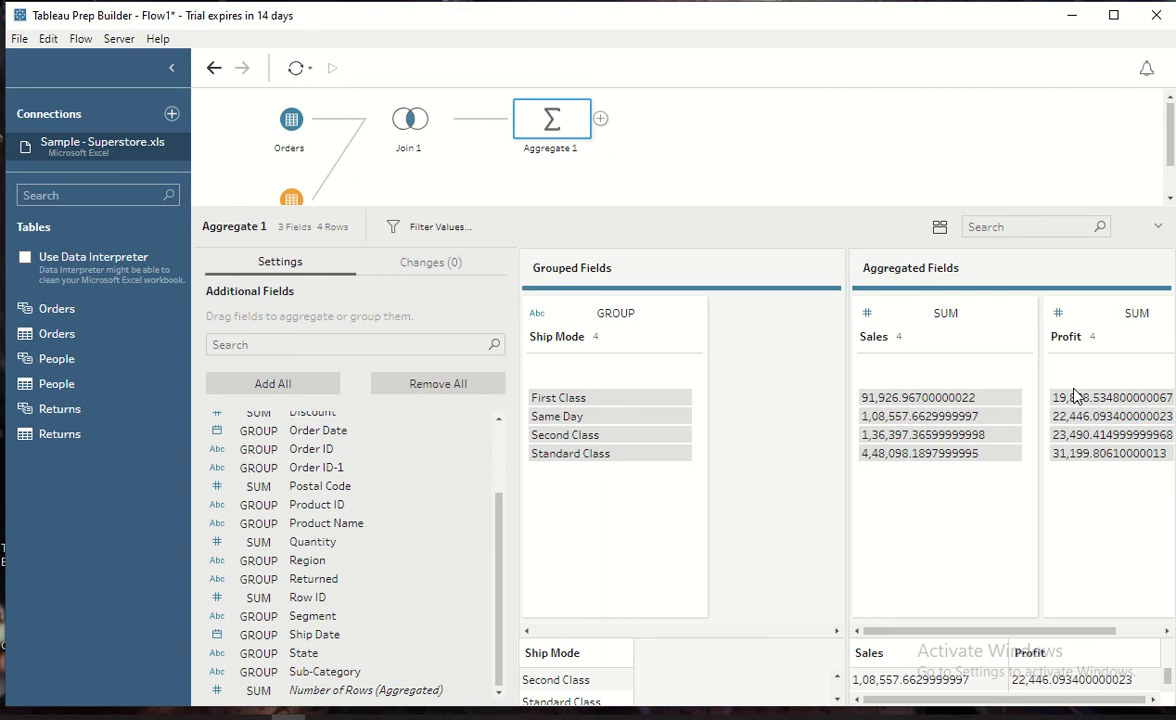
# - Add an output after Aggregate 1 saving a .csv file named Aggregate Shipmode
pyautogui.click(600, 120)
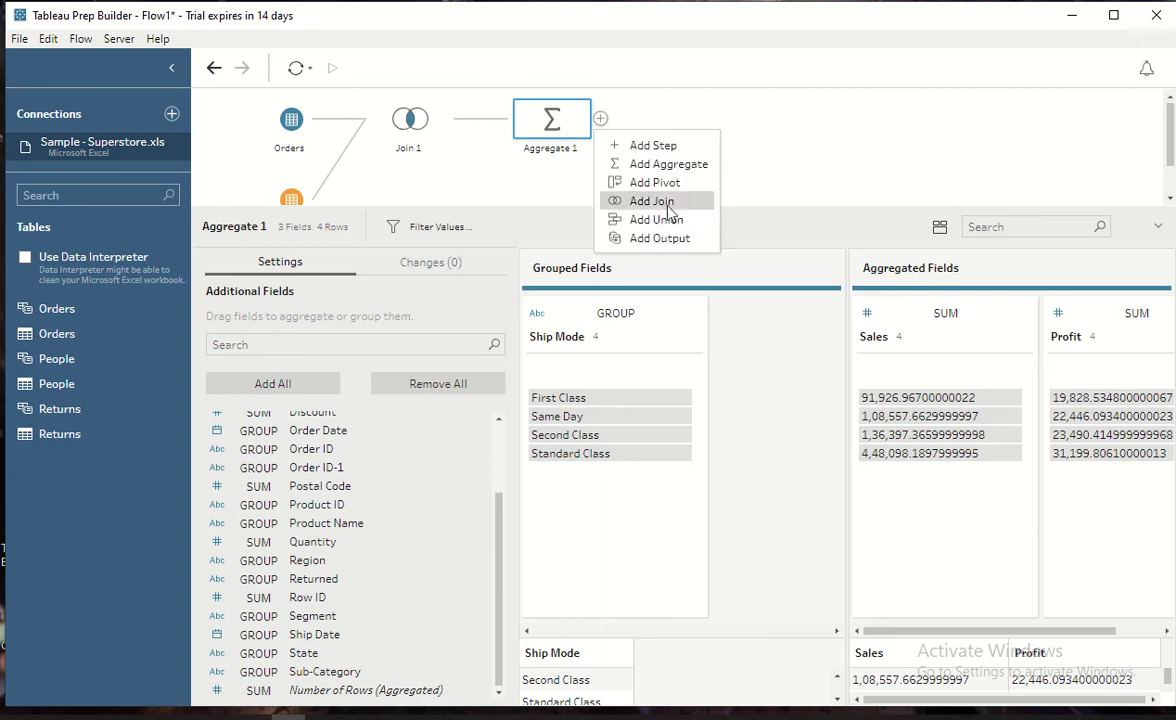
pyautogui.click(645, 238)
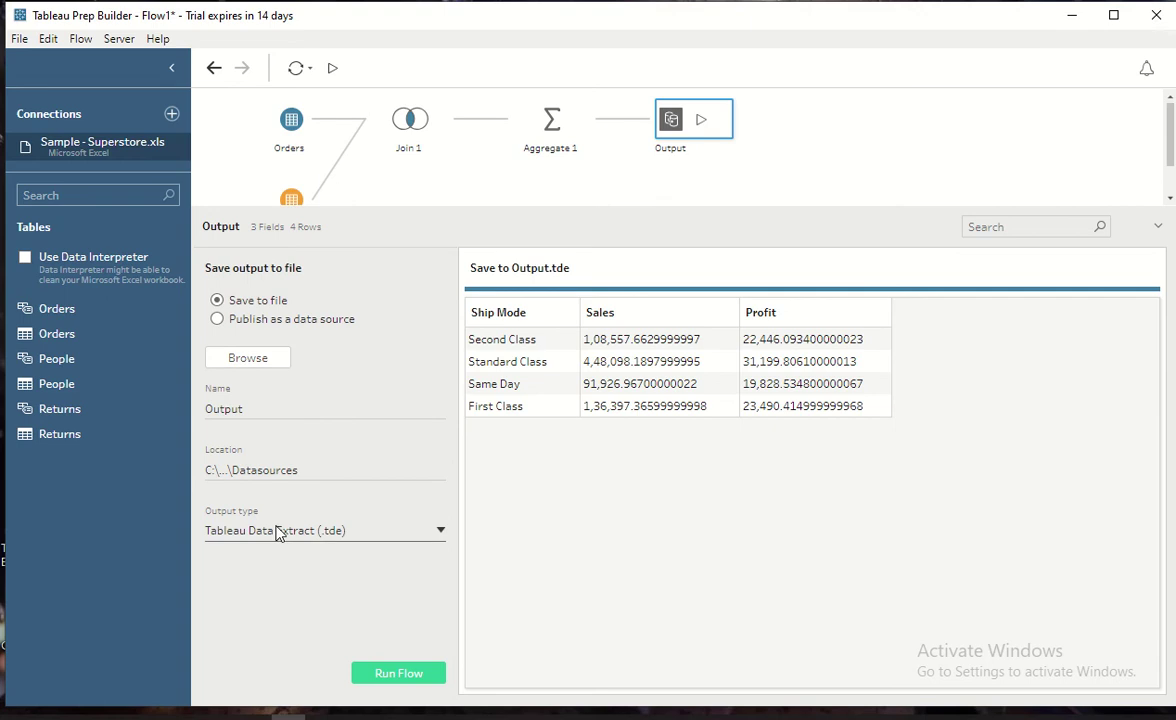
pyautogui.click(240, 530)
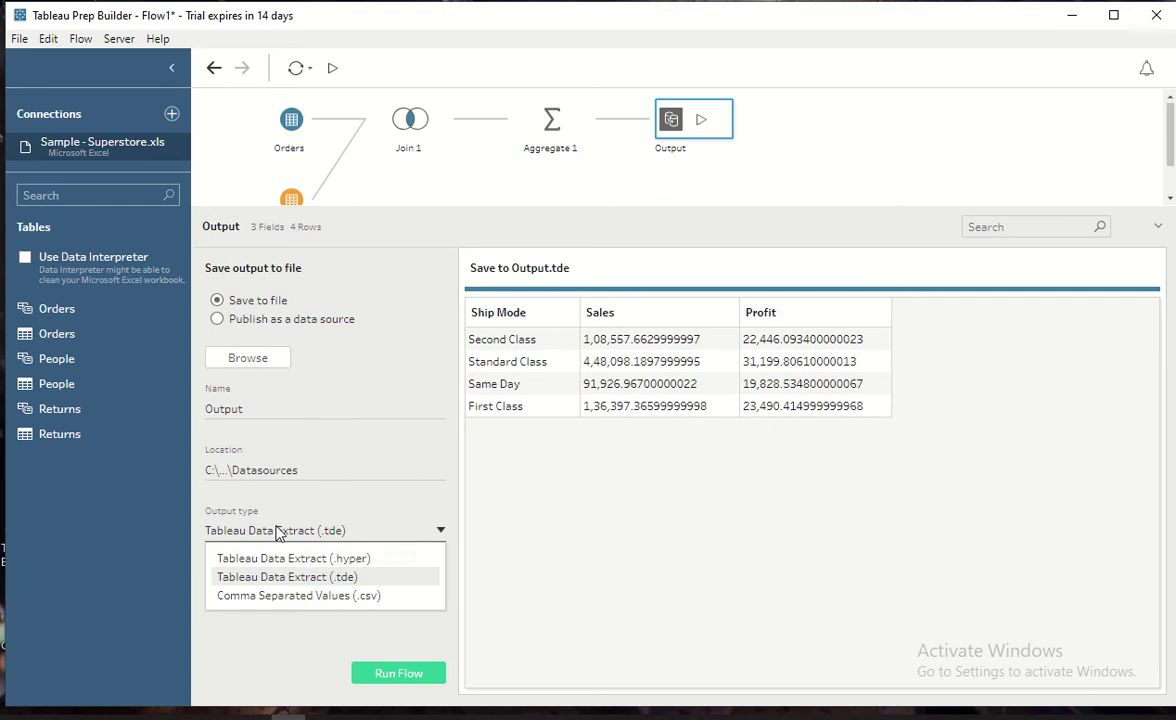
pyautogui.click(316, 595)
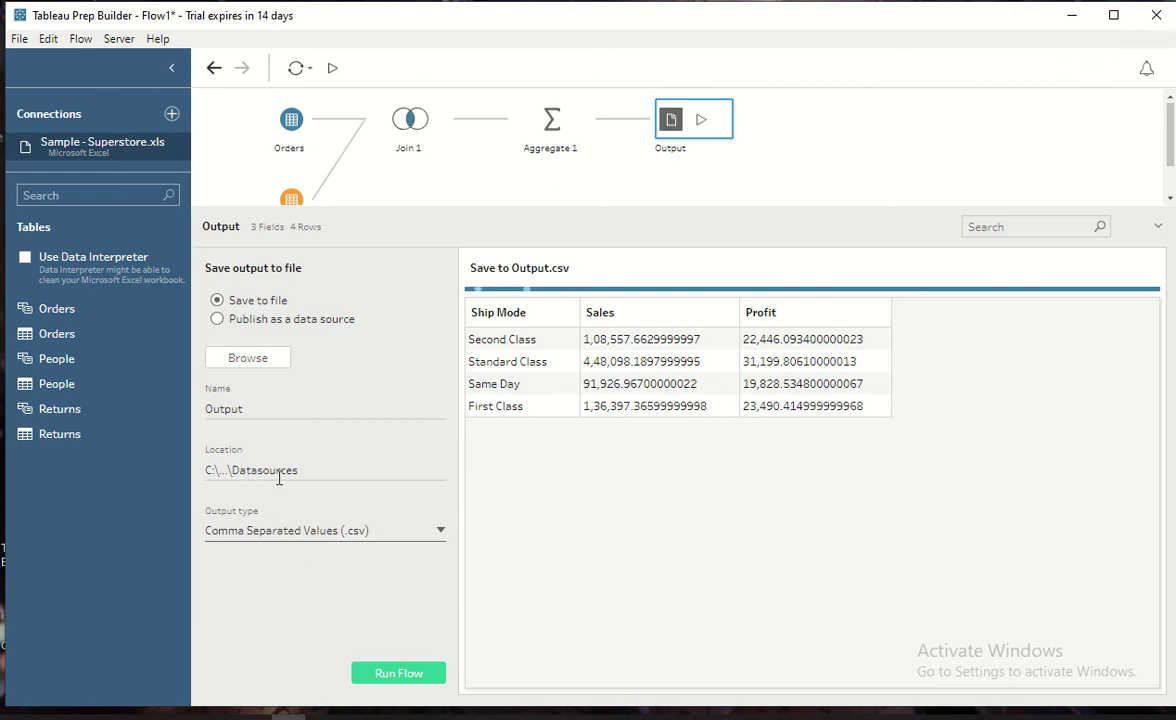
pyautogui.click(256, 366)
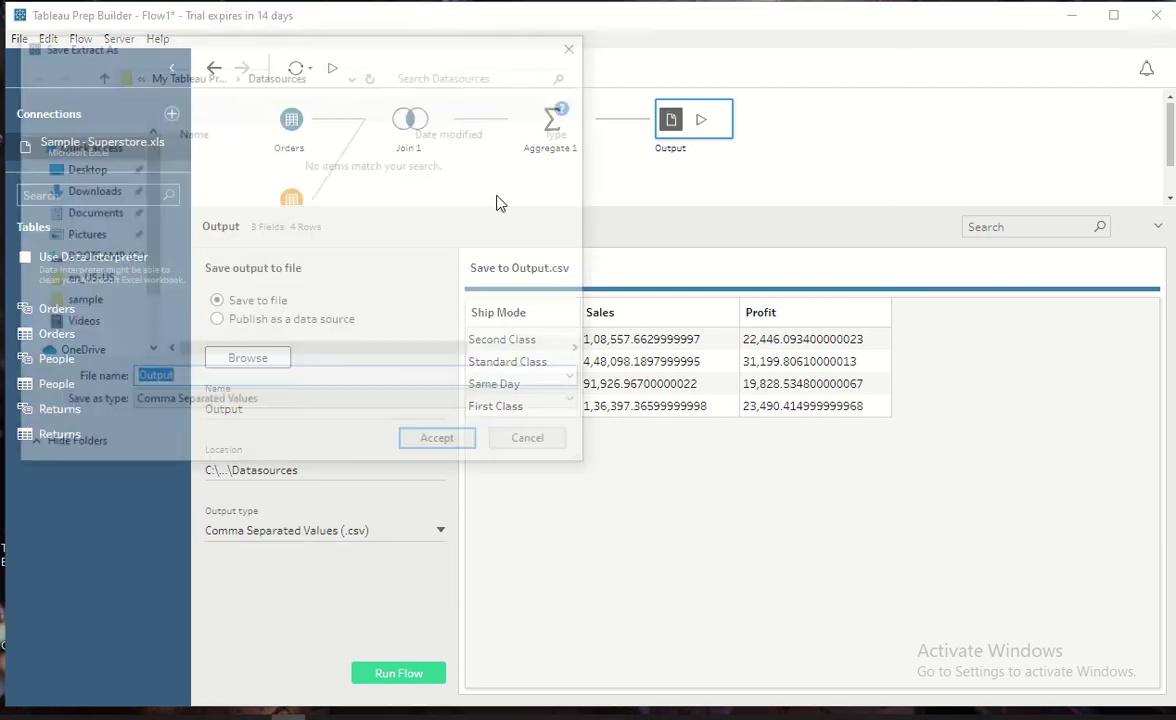
pyautogui.write('Aggregate Sh')
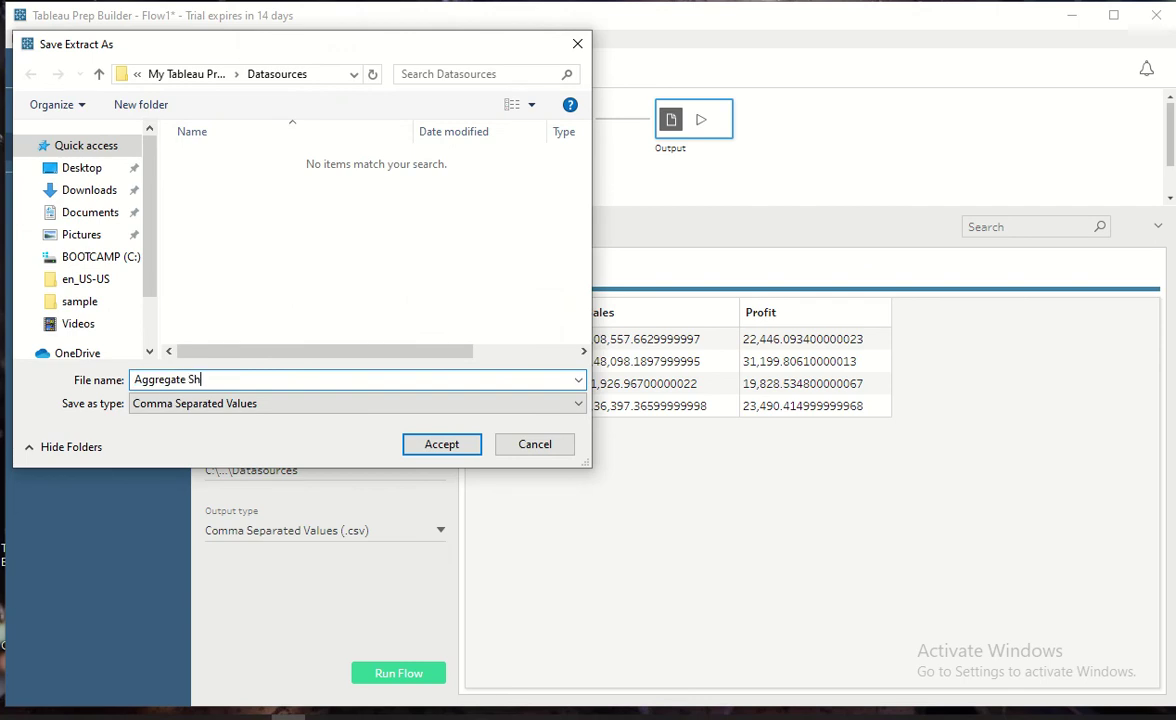
pyautogui.write('ipmode')
pyautogui.press('Return')
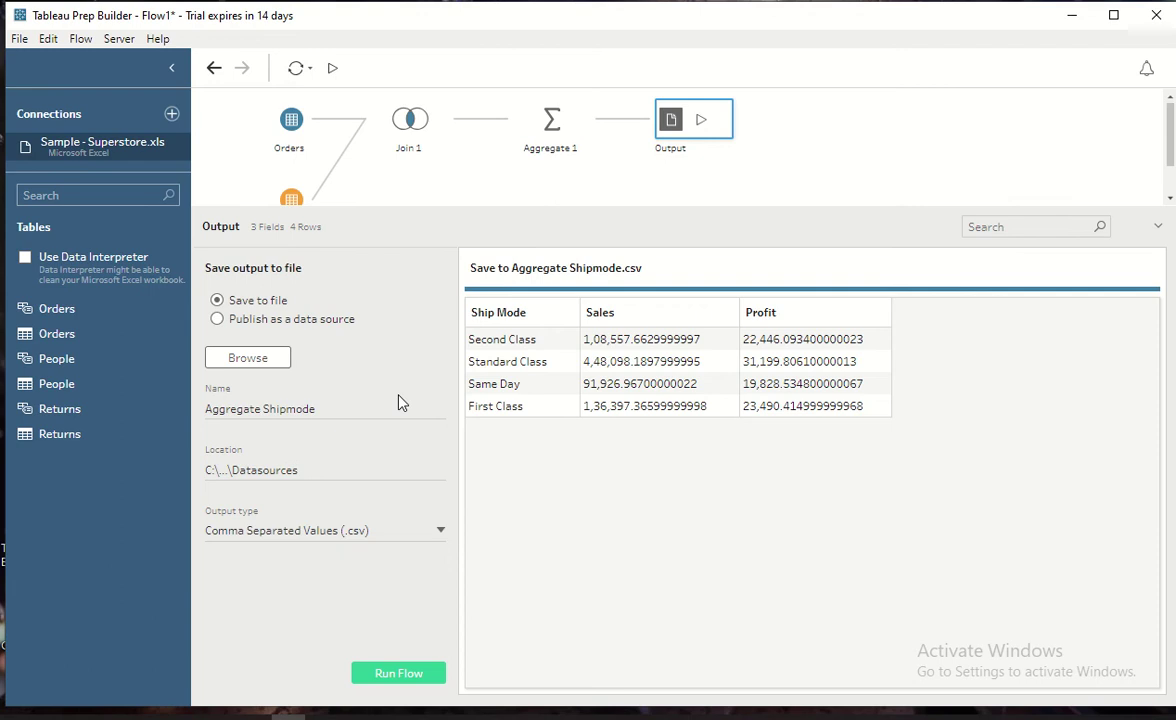
pyautogui.moveTo(600, 121)
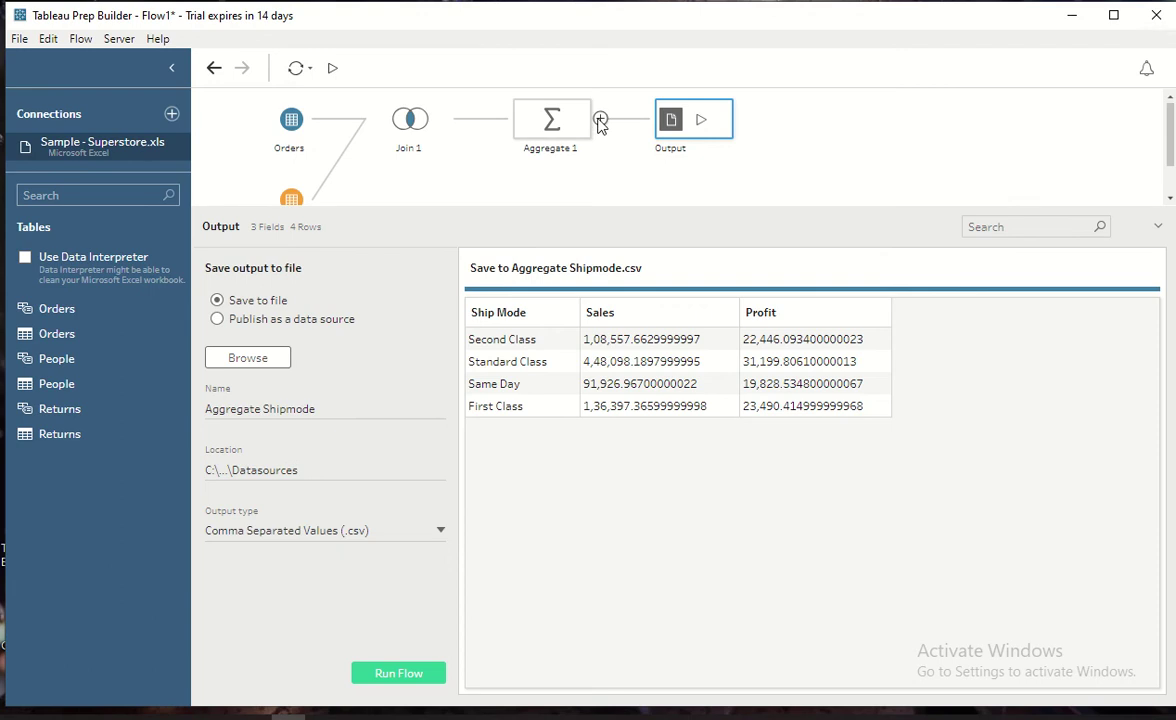
# - Add a second output after Aggregate 1 saving a .hyper extract named Aggregate Shipmode
pyautogui.click(600, 120)
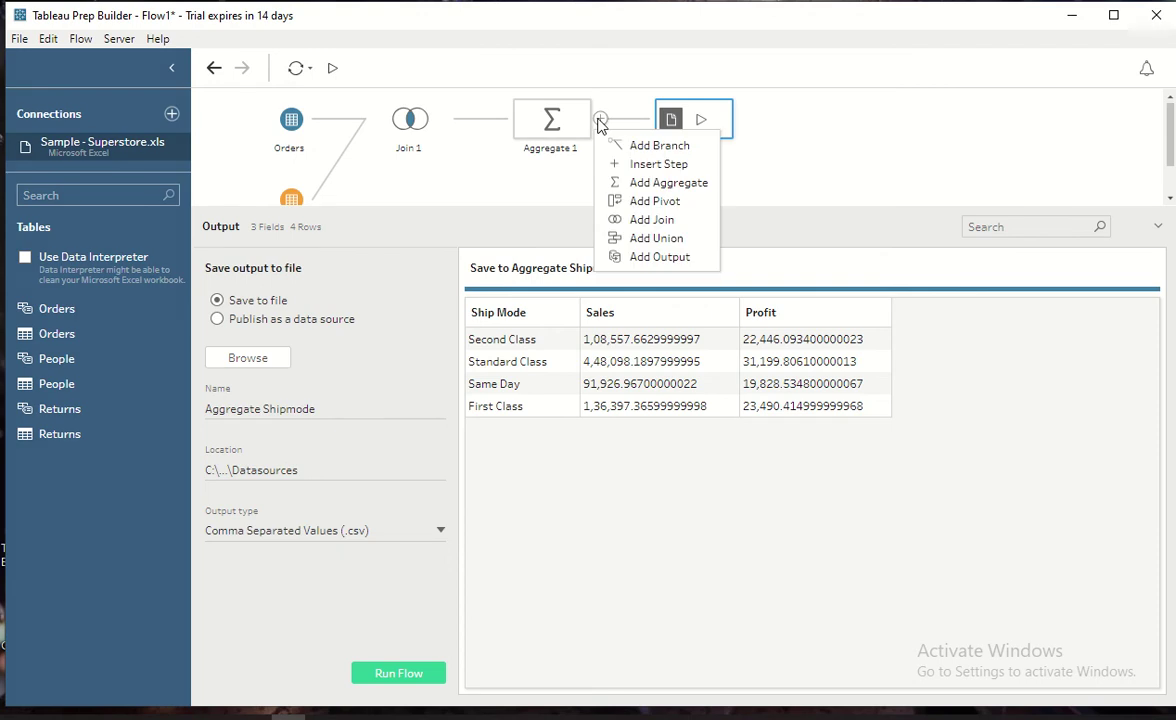
pyautogui.click(641, 258)
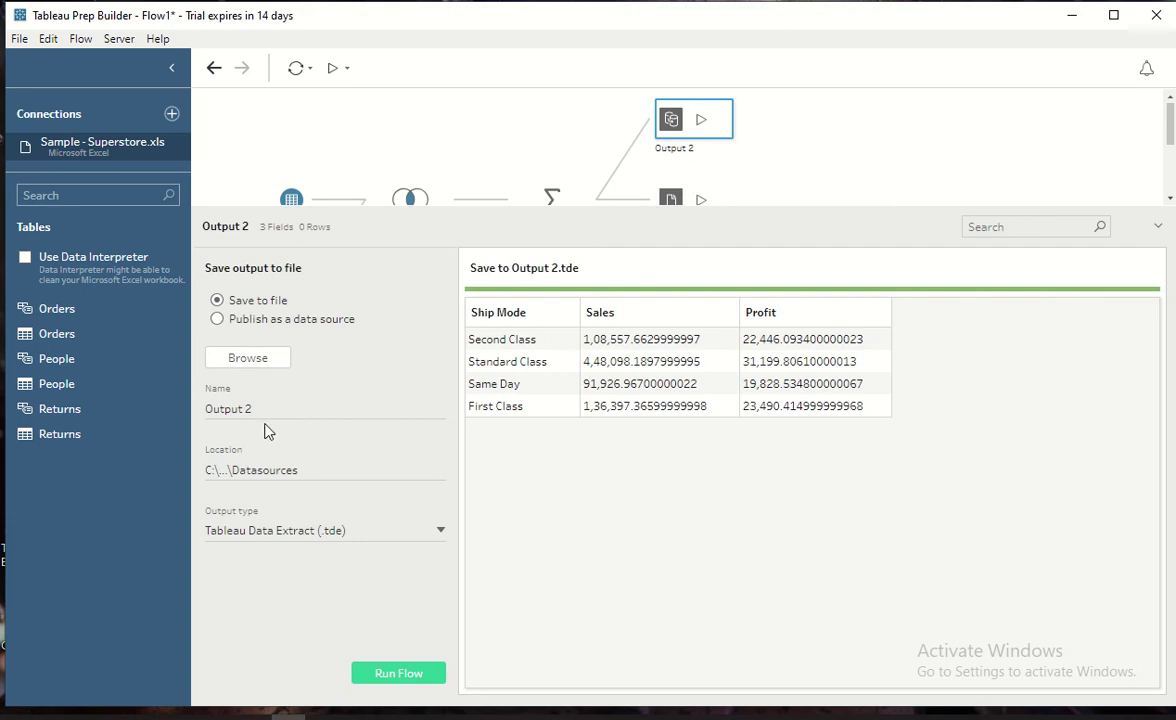
pyautogui.click(273, 531)
pyautogui.click(273, 556)
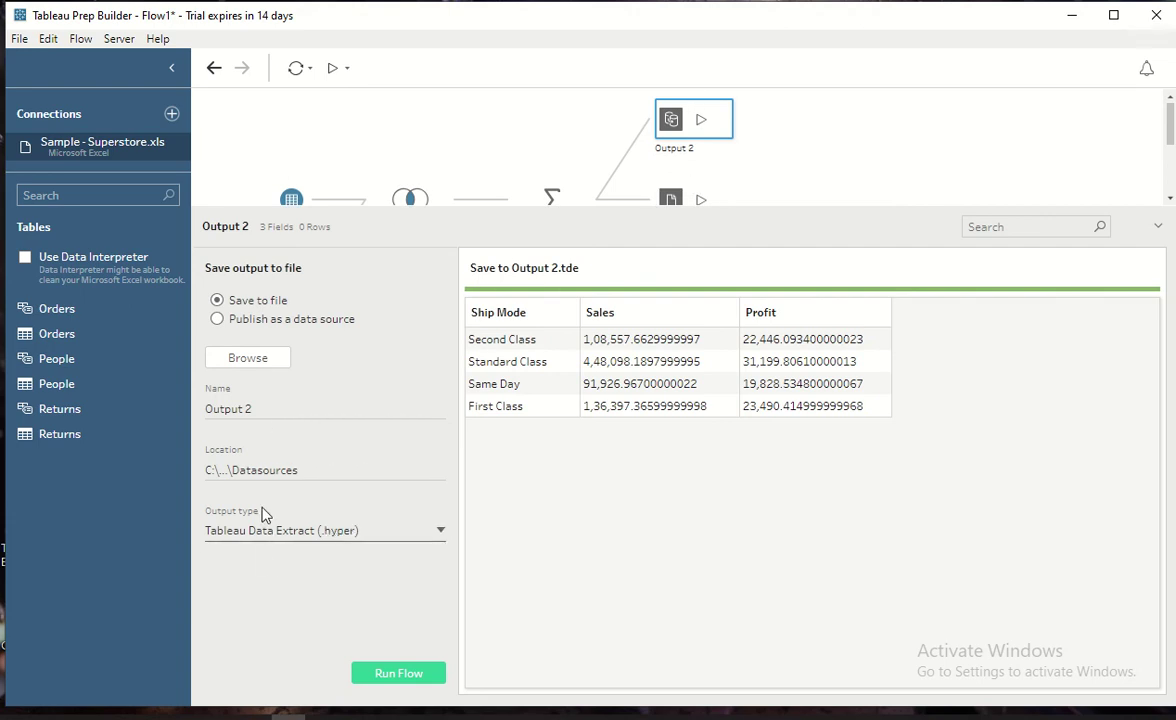
pyautogui.click(247, 358)
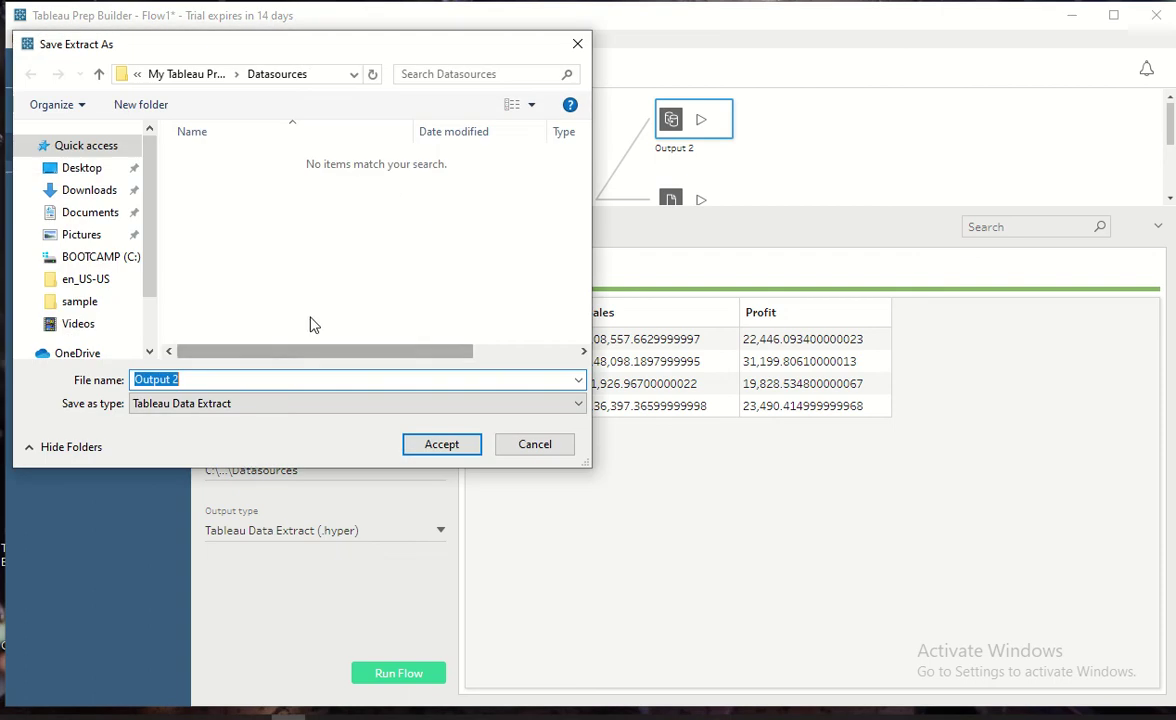
pyautogui.write('Aggregat')
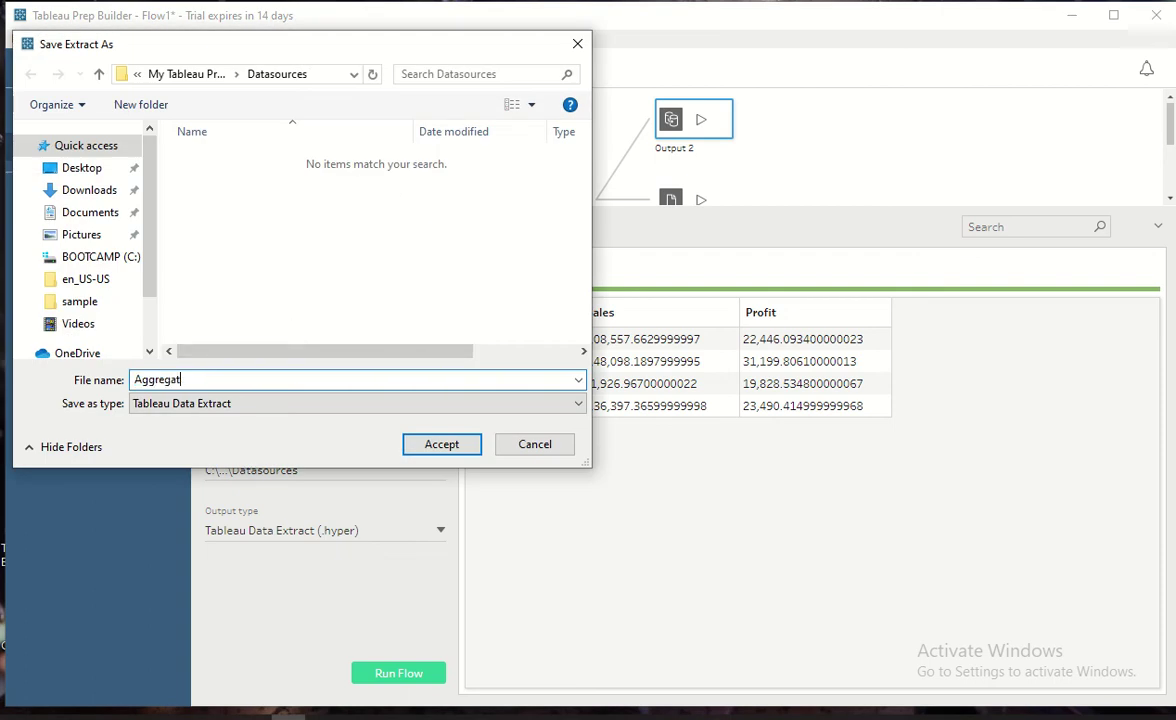
pyautogui.write('e Shipmode')
pyautogui.press('Return')
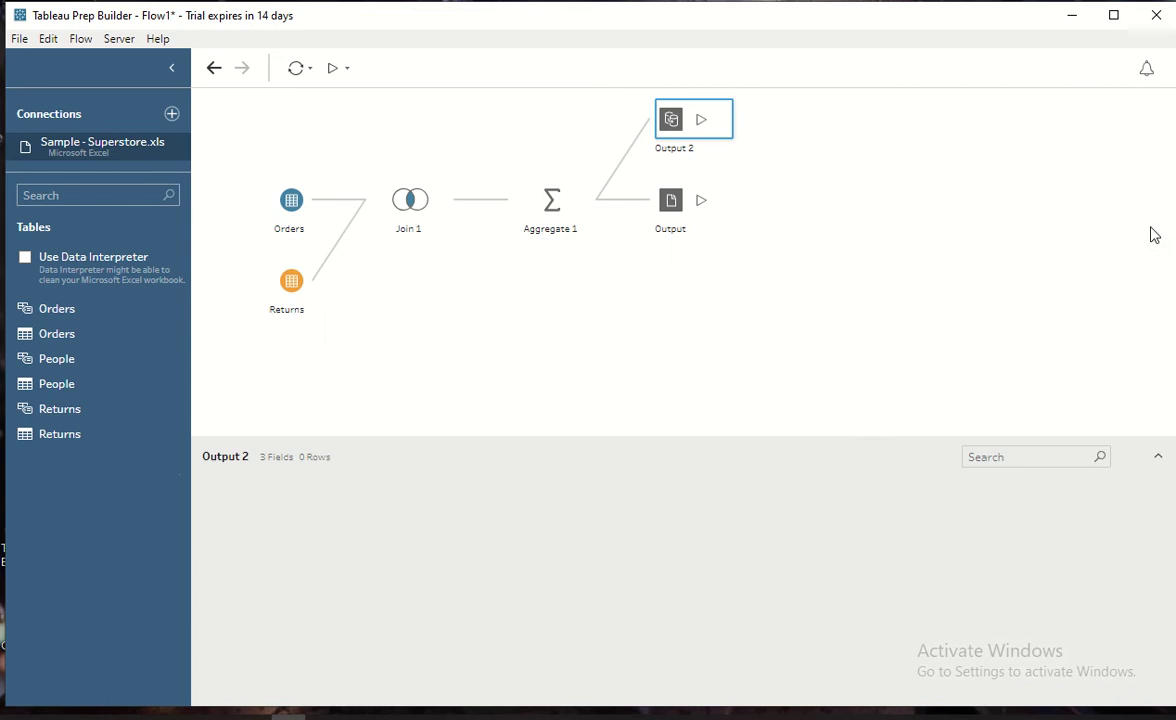
# - Run the flow to write both outputs and dismiss the run summary
pyautogui.click(332, 68)
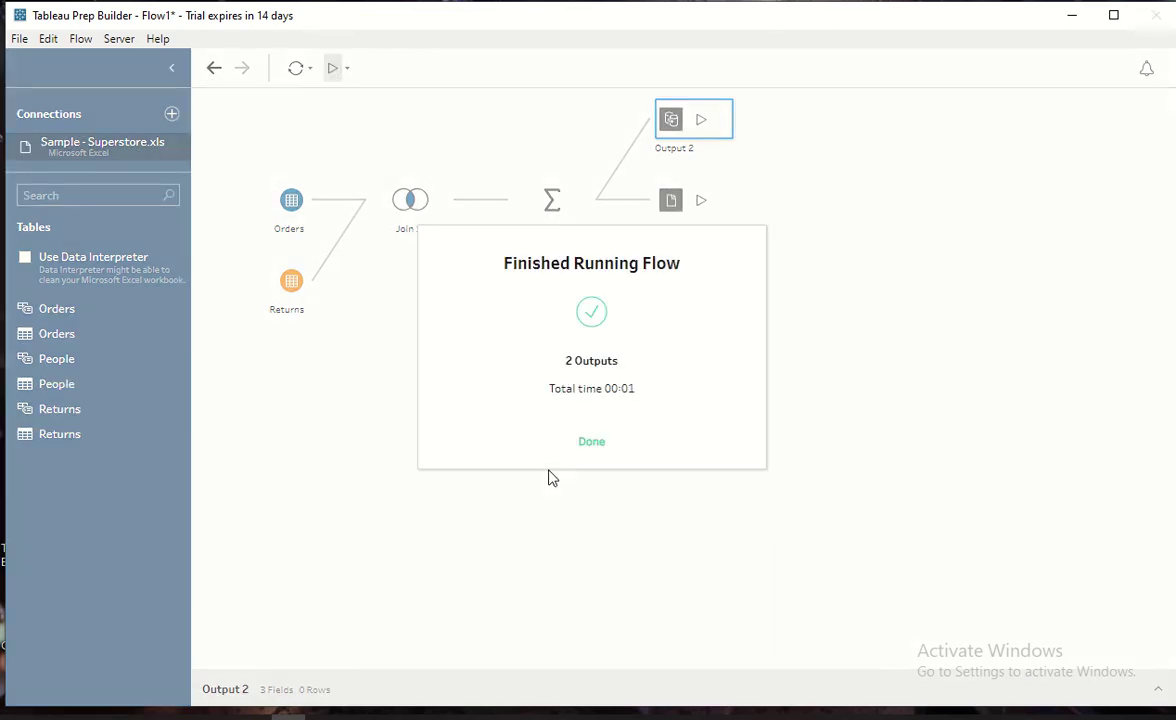
pyautogui.click(600, 441)
pyautogui.press('super+e')
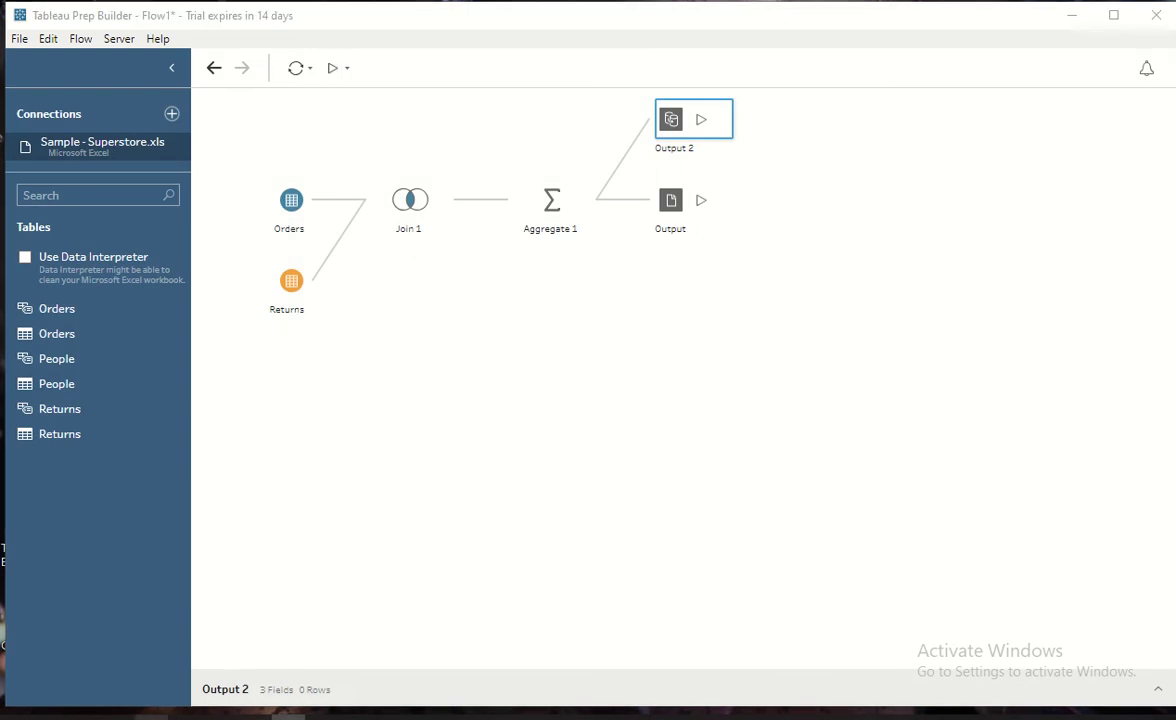
pyautogui.click(395, 411)
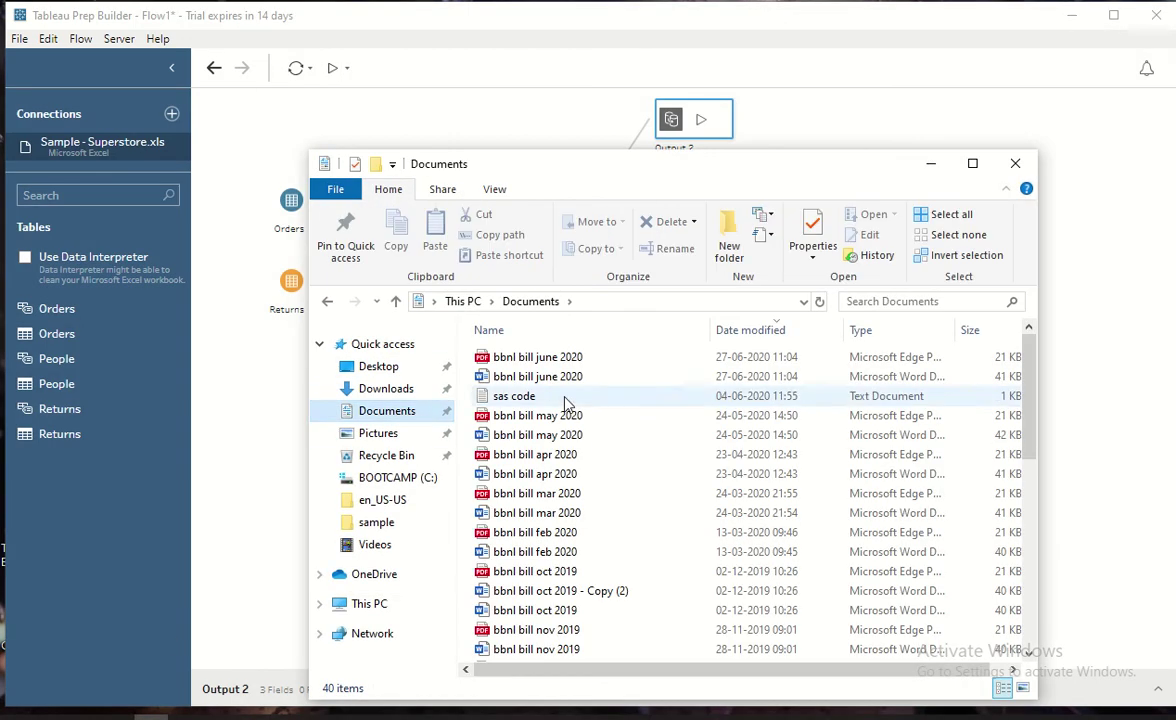
pyautogui.click(560, 397)
pyautogui.write('my')
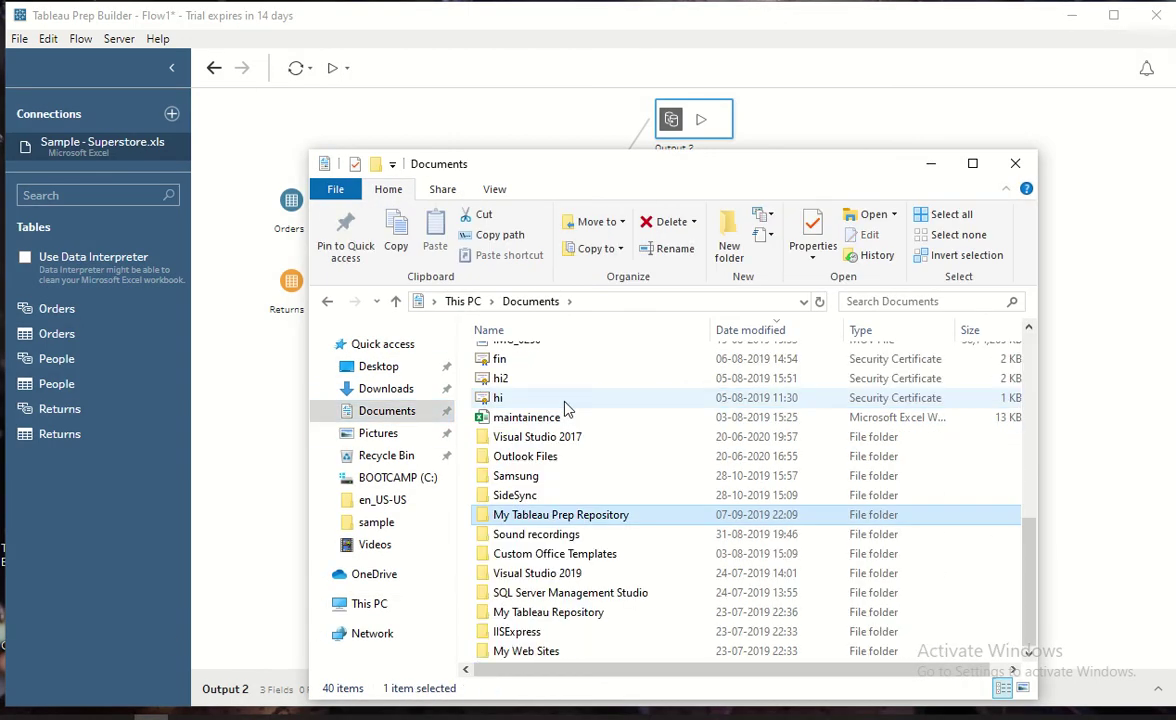
pyautogui.press('Return')
pyautogui.doubleClick(561, 384)
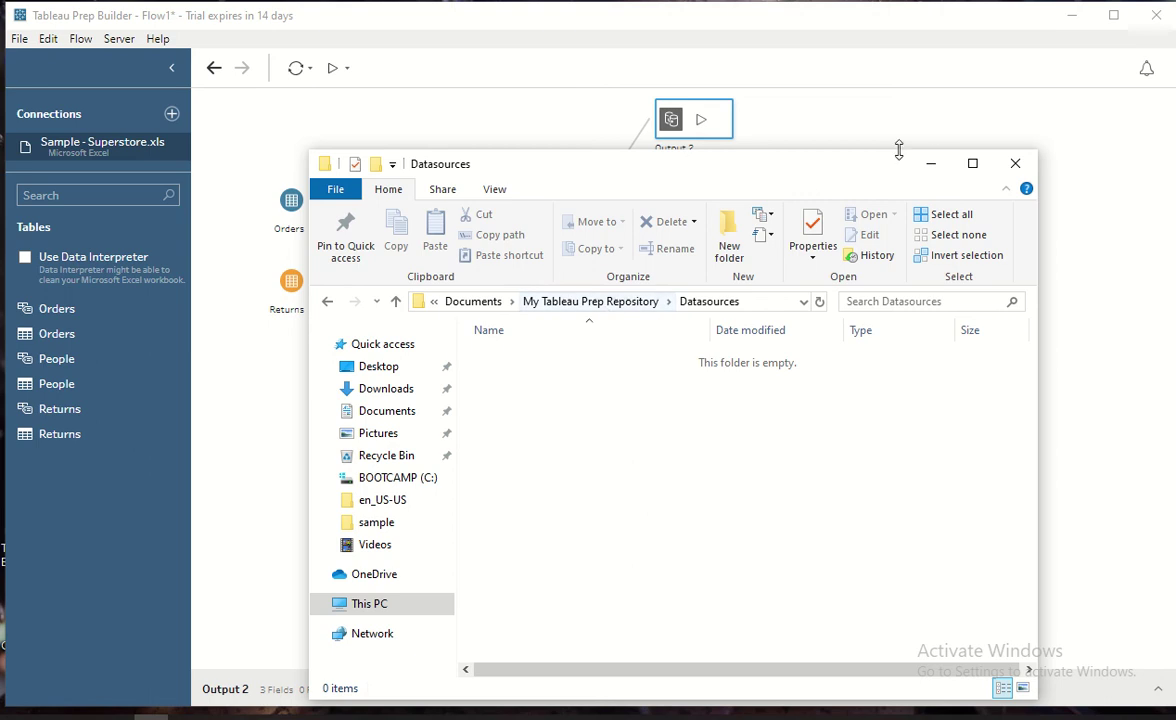
pyautogui.click(860, 142)
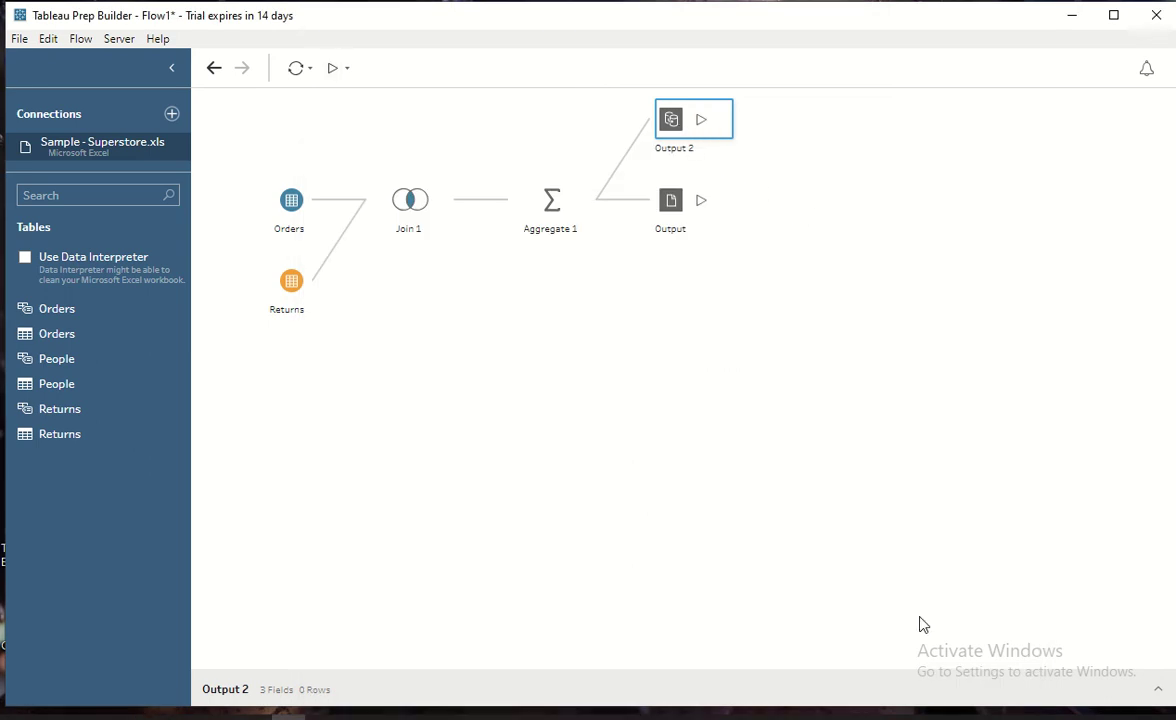
# - Show Output 2's Save Extract As dialog with the full Datasources folder path
pyautogui.click(1155, 690)
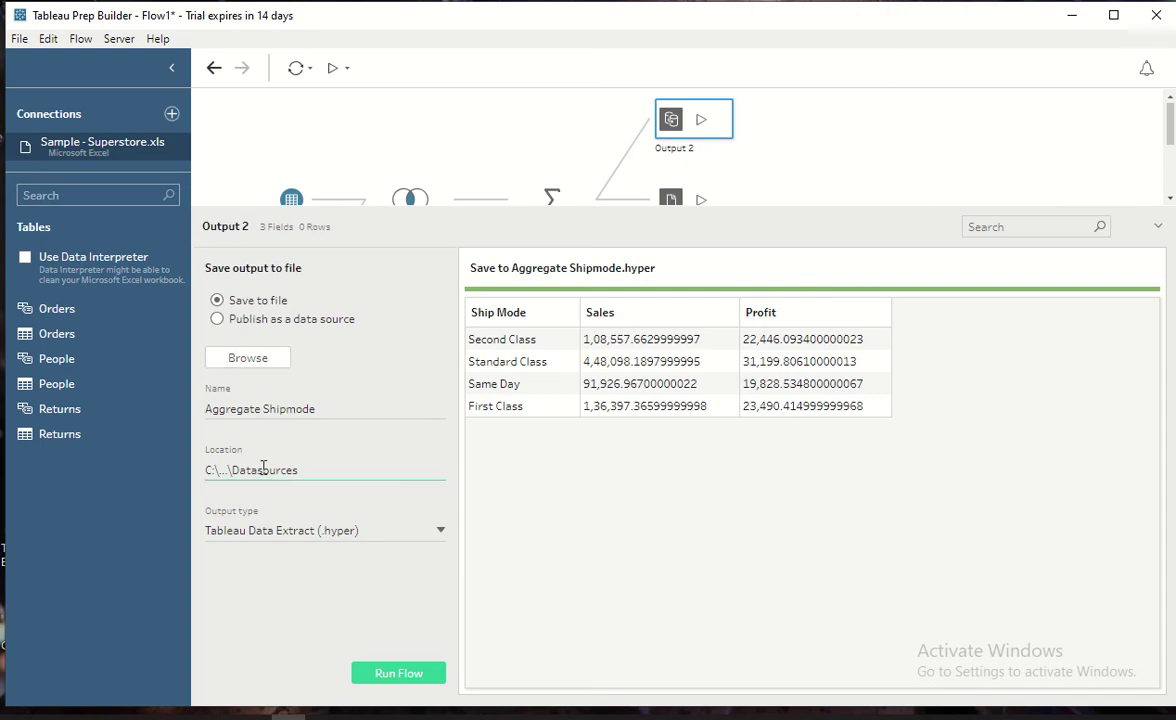
pyautogui.click(268, 359)
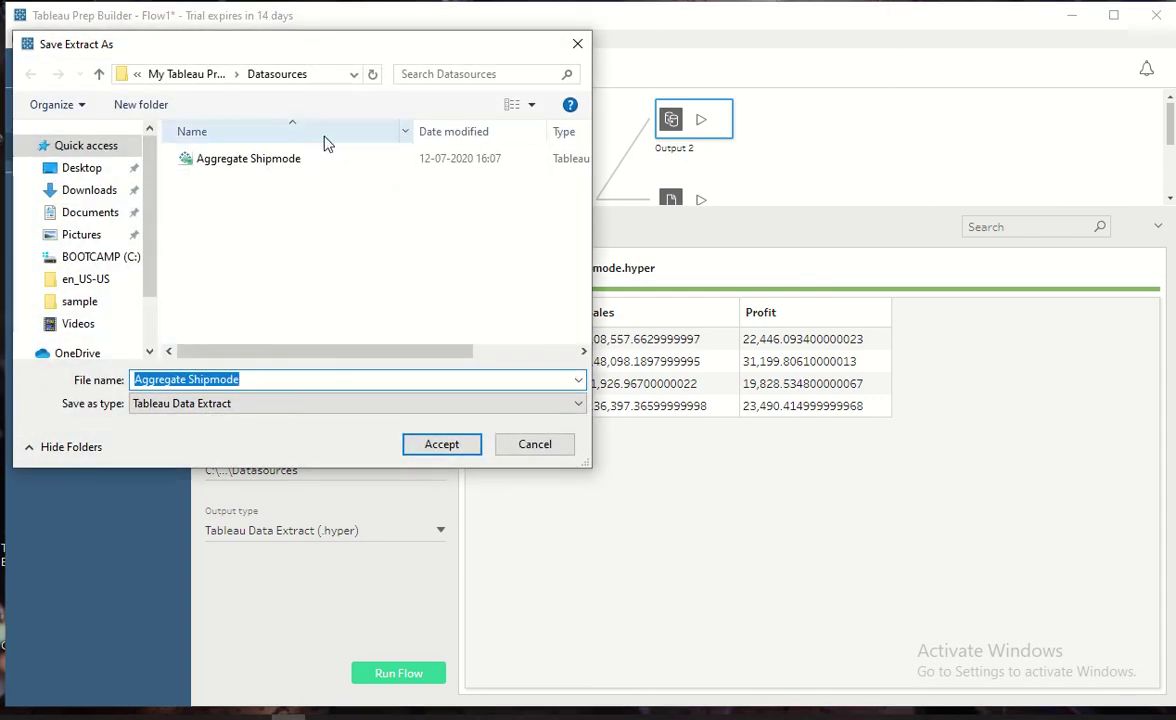
pyautogui.click(319, 80)
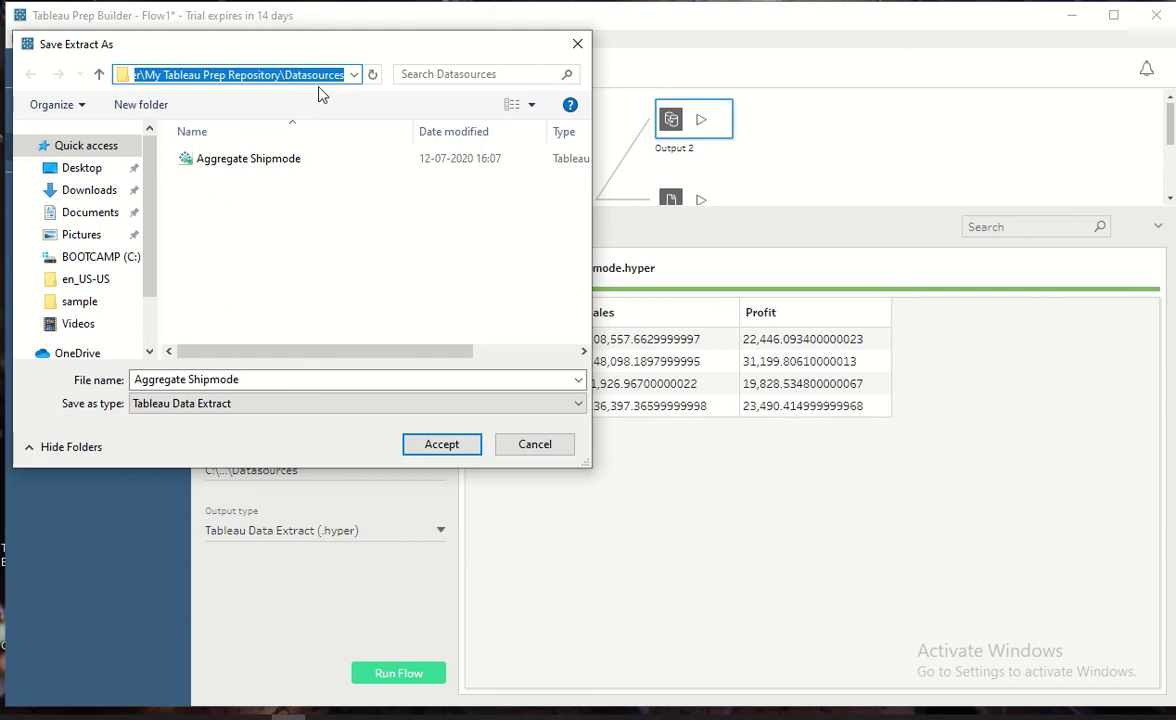
# - Cancel the save dialog and refresh the Datasources folder in File Explorer
pyautogui.click(535, 444)
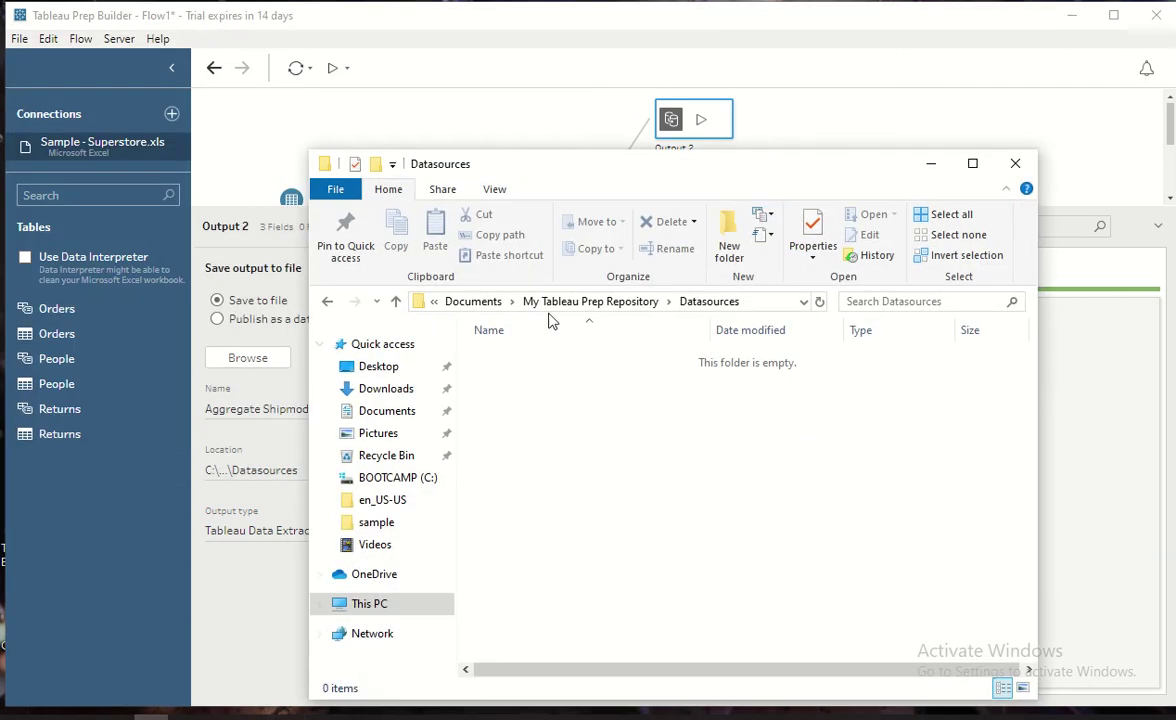
pyautogui.click(715, 301)
pyautogui.click(762, 301)
pyautogui.press('Return')
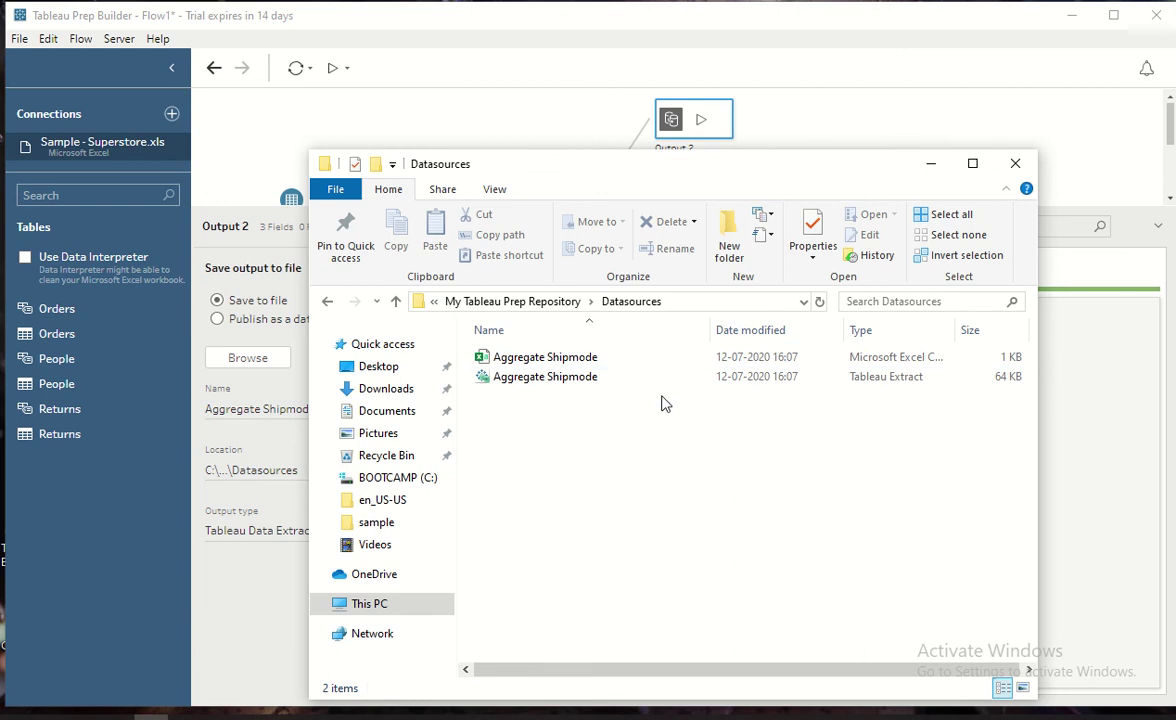
# - View the Aggregate Shipmode CSV in Notepad, then close Notepad and minimize Explorer
pyautogui.click(601, 363)
pyautogui.rightClick(603, 368)
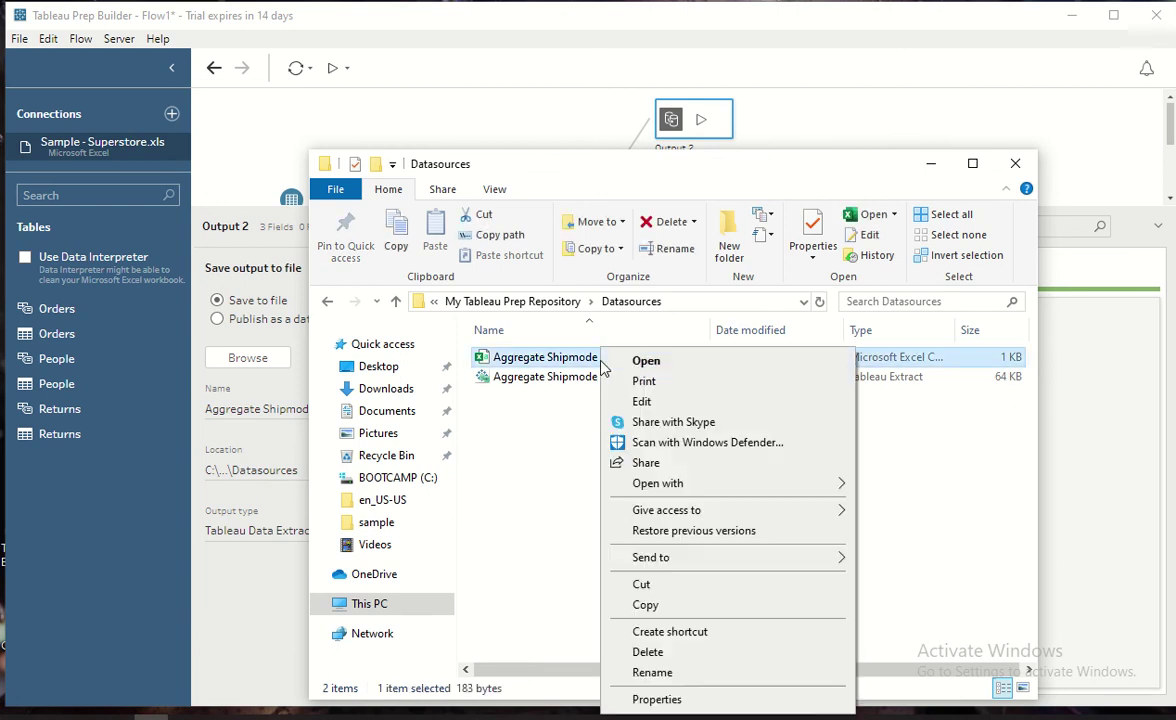
pyautogui.click(645, 400)
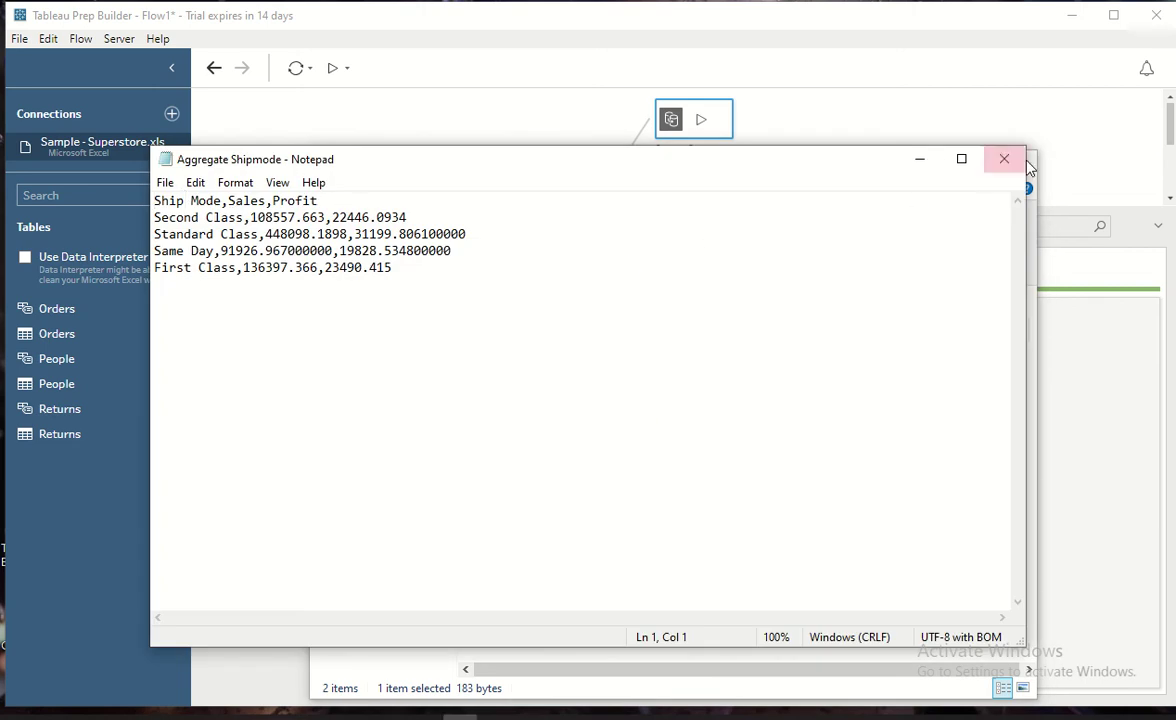
pyautogui.click(1005, 163)
pyautogui.click(920, 158)
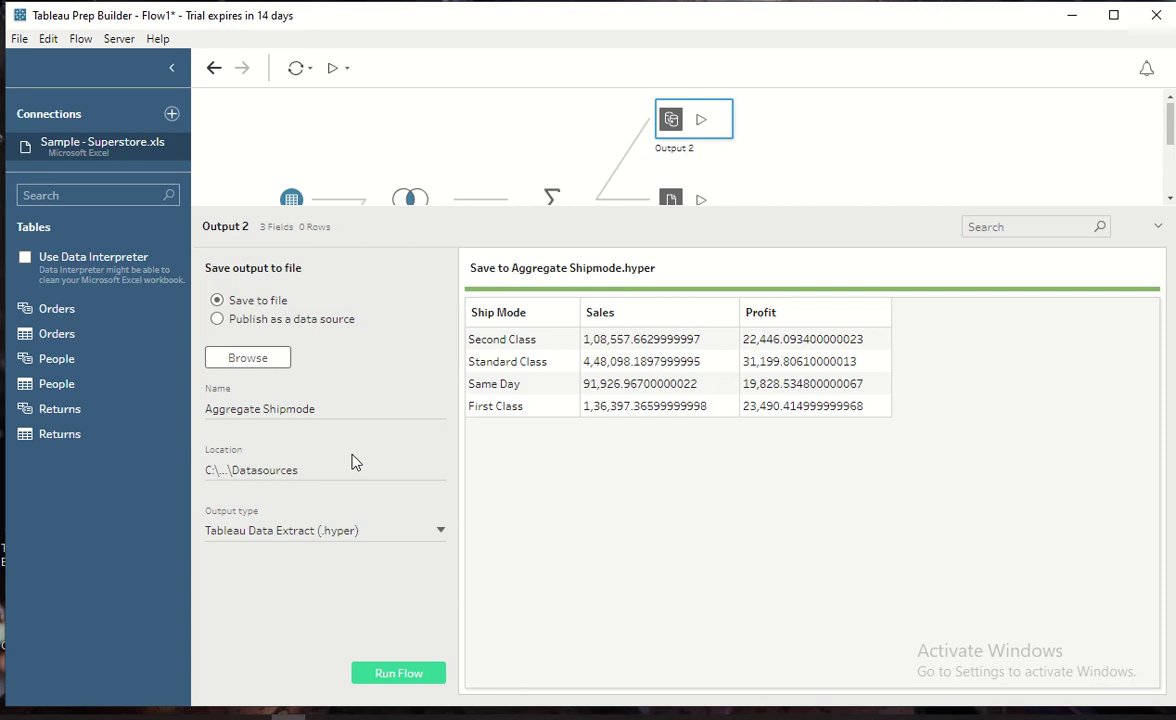
# - Collapse the Output 2 panel to show the full flow canvas
pyautogui.click(1159, 227)
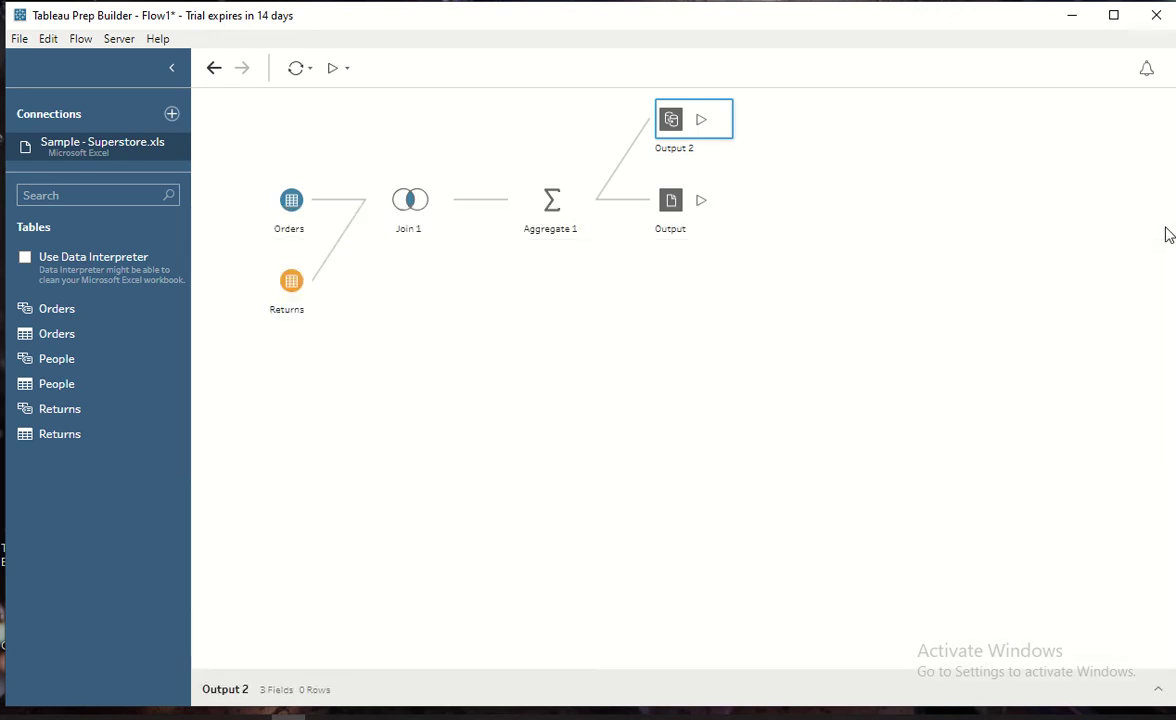